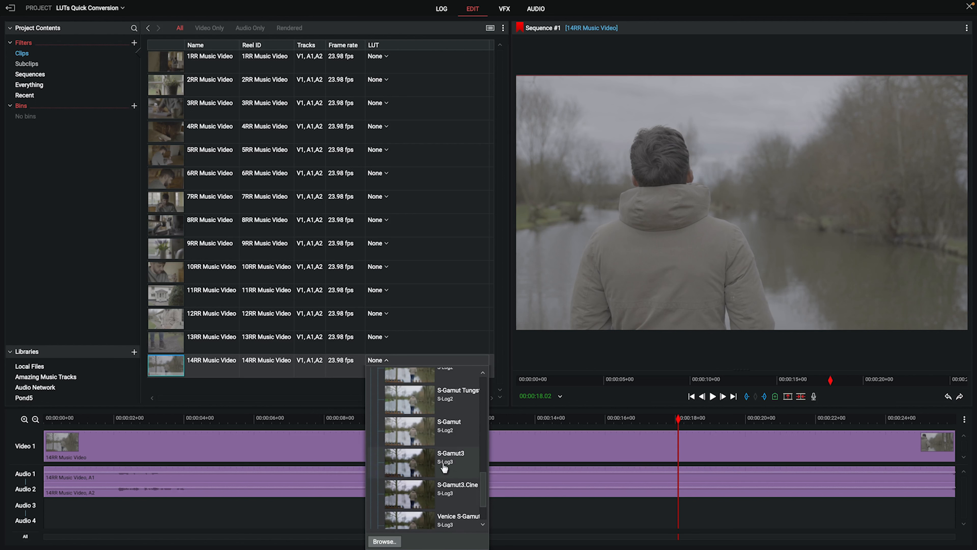
Step: Apply Sony's S-Gamut3 (S-Log3) LUT to the 14RR Music Video clip and play back part of the sequence to review it
click(444, 461)
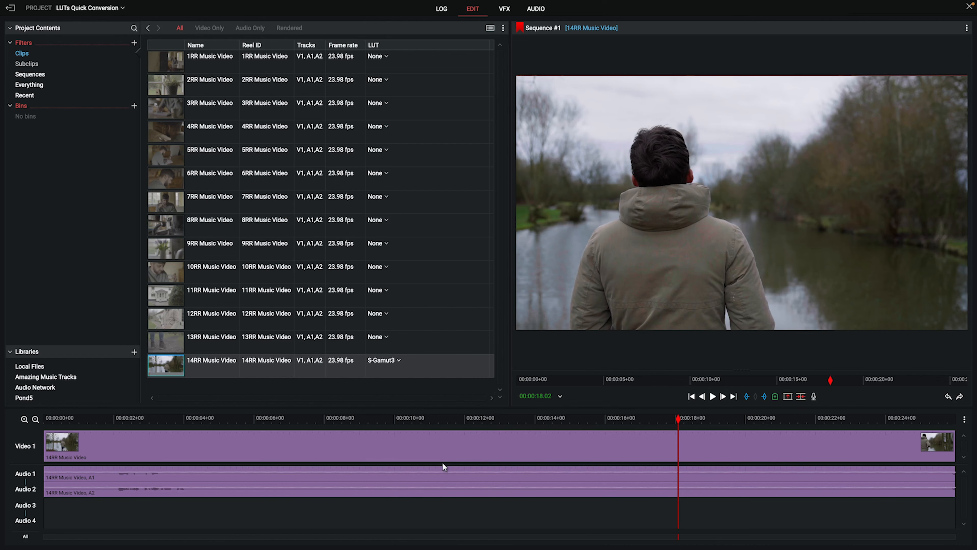
click(554, 418)
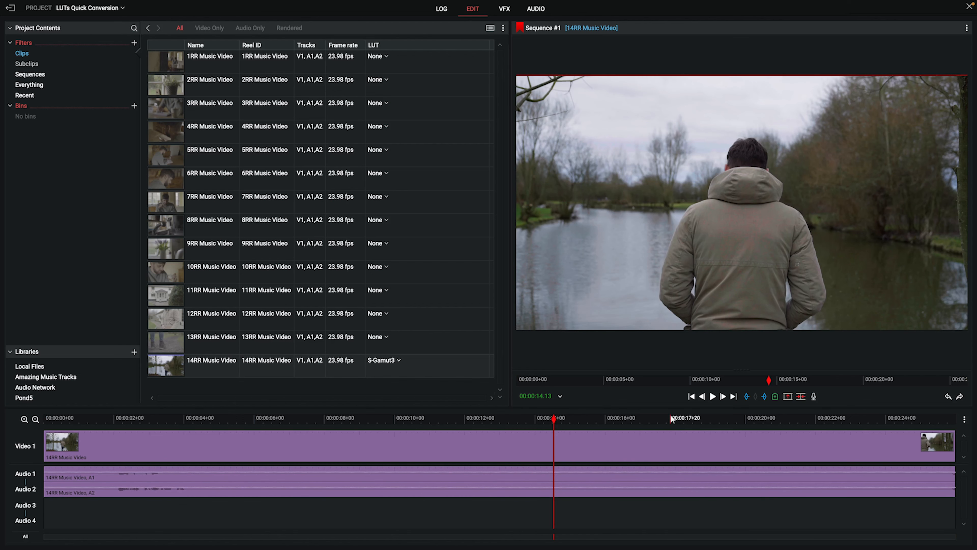
click(713, 397)
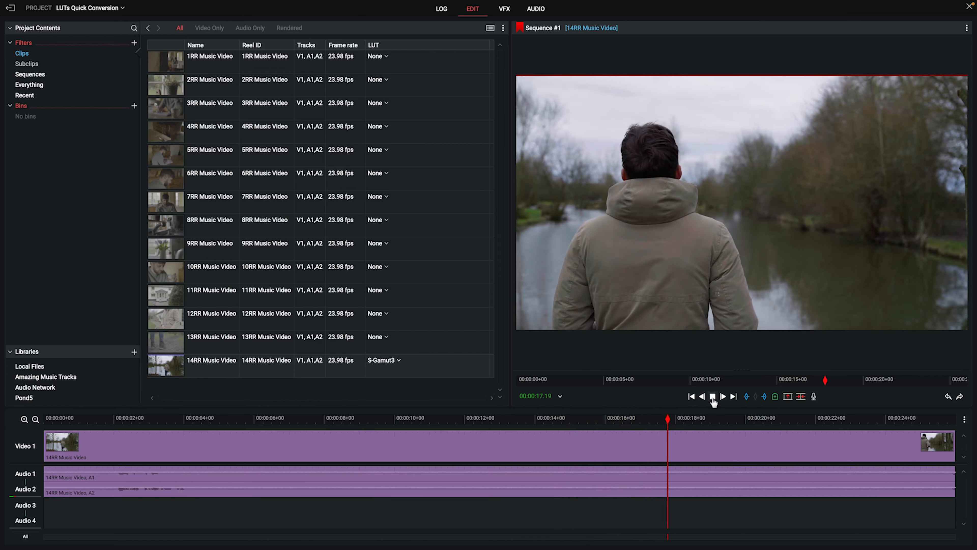
click(713, 401)
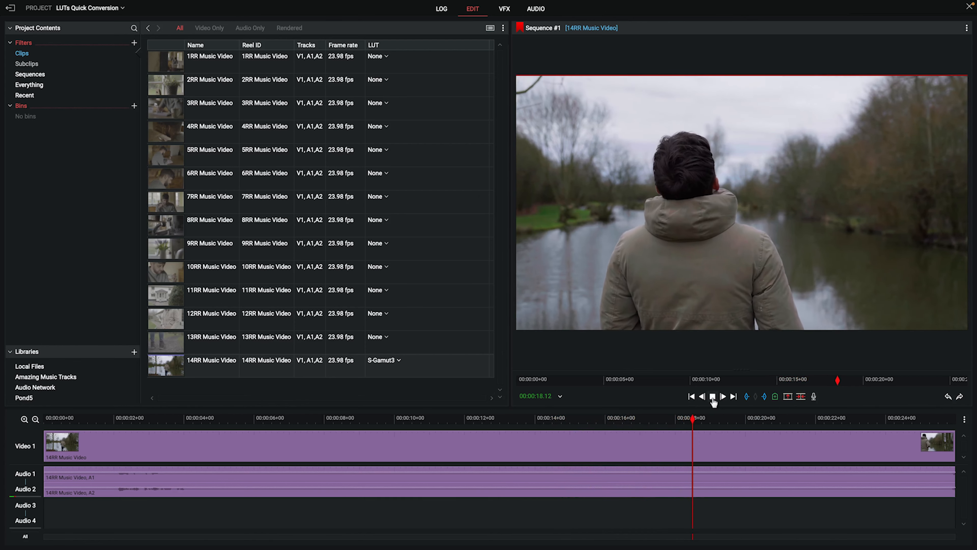
click(712, 396)
Step: Try RED's DRAGONcolor (Linear) LUT on the 14RR Music Video clip
click(399, 362)
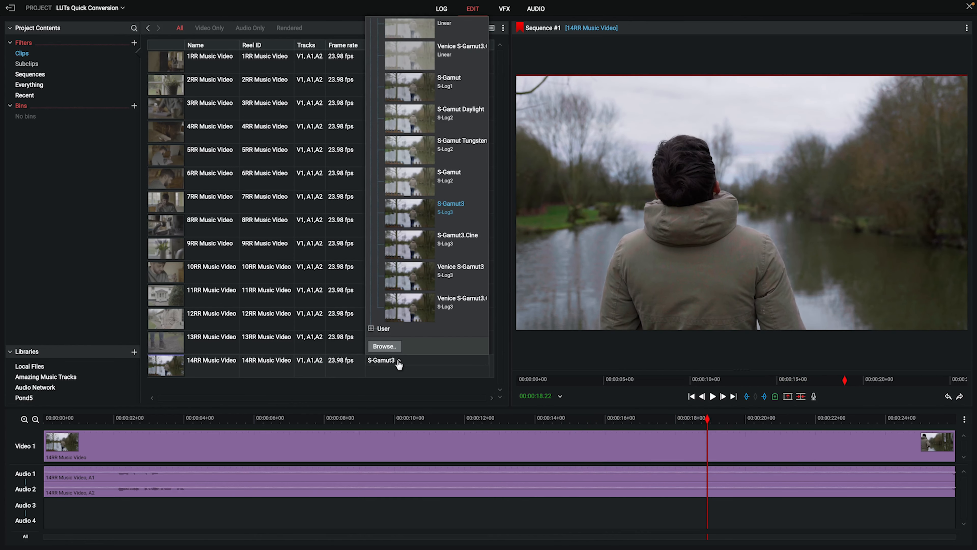
scroll(416, 310, up, 10)
click(372, 87)
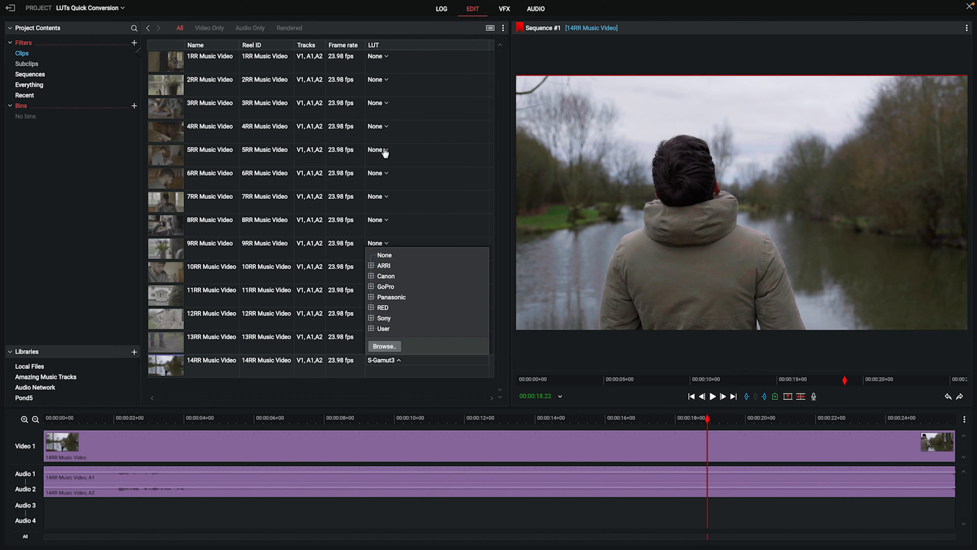
click(372, 307)
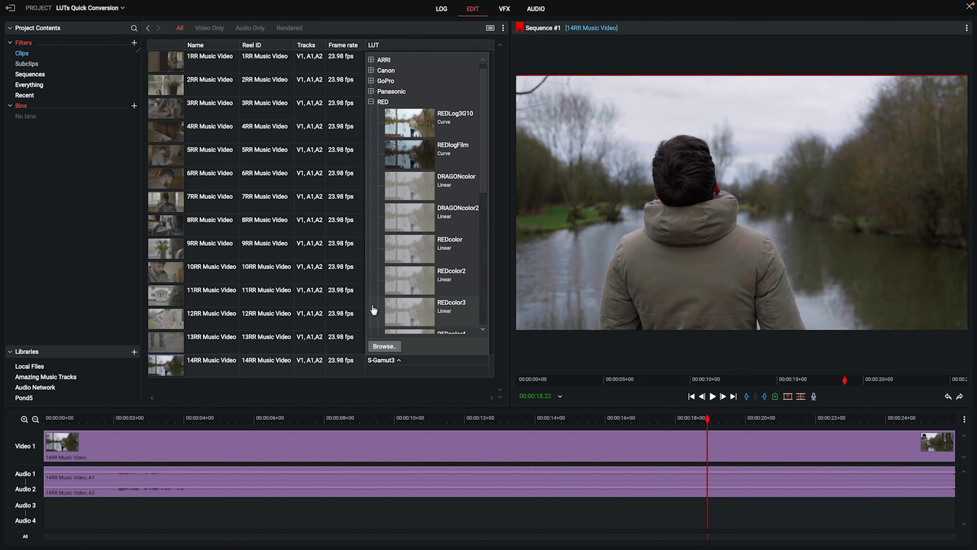
click(427, 156)
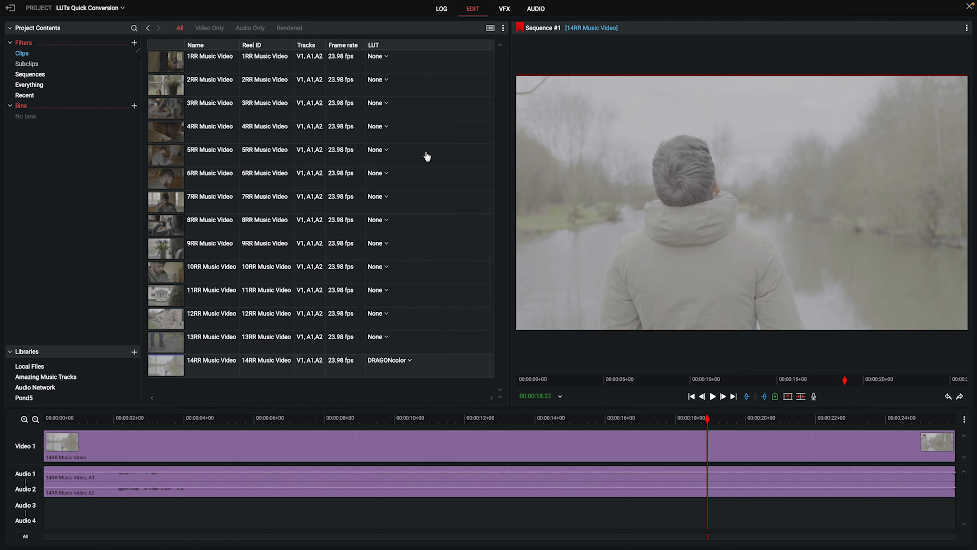
Step: Try RED's REDcolor3 (REDlogFilm) LUT on the 14RR Music Video clip
click(409, 362)
scroll(429, 230, down, 5)
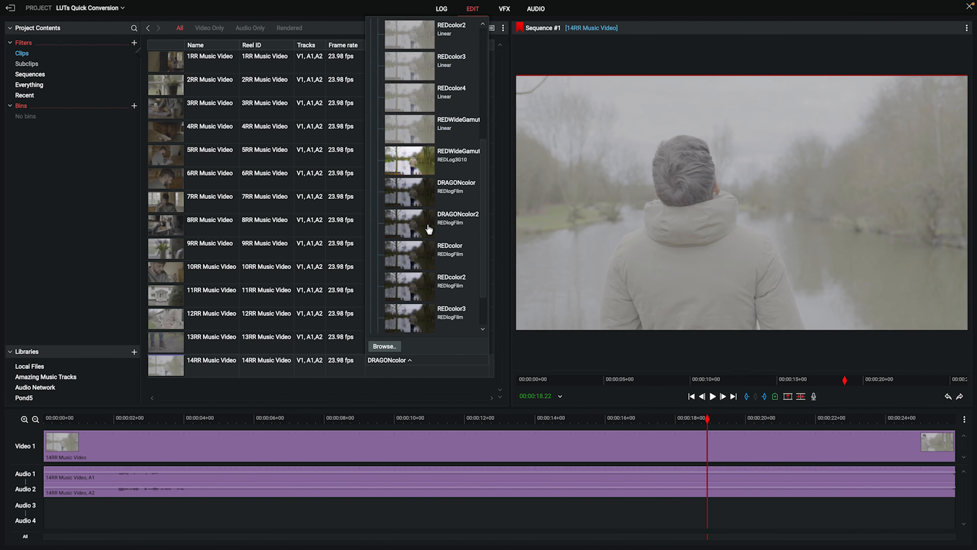
scroll(430, 230, down, 2)
click(404, 269)
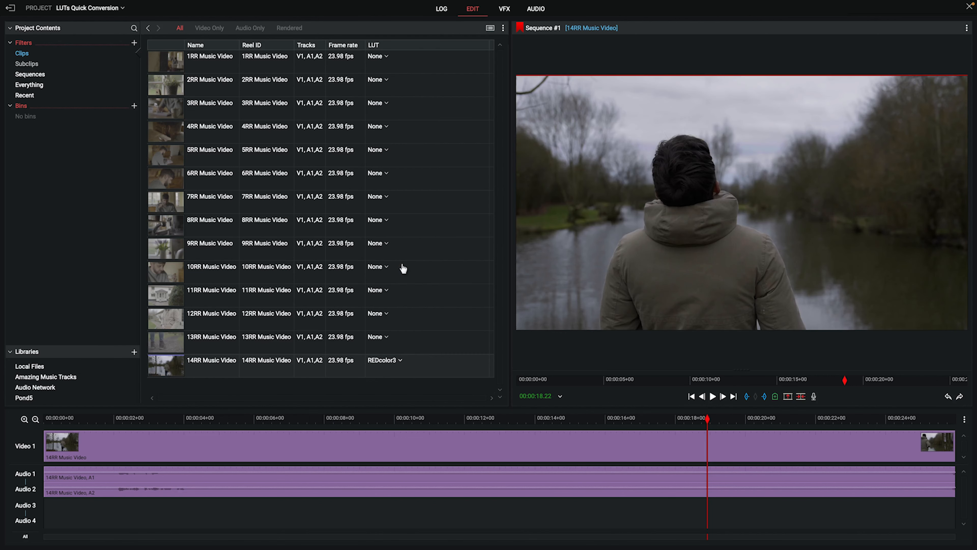
Step: Switch the 14RR Music Video clip back to Sony's S-Gamut3 (S-Log3) LUT
click(400, 361)
click(371, 318)
scroll(433, 285, down, 5)
click(429, 212)
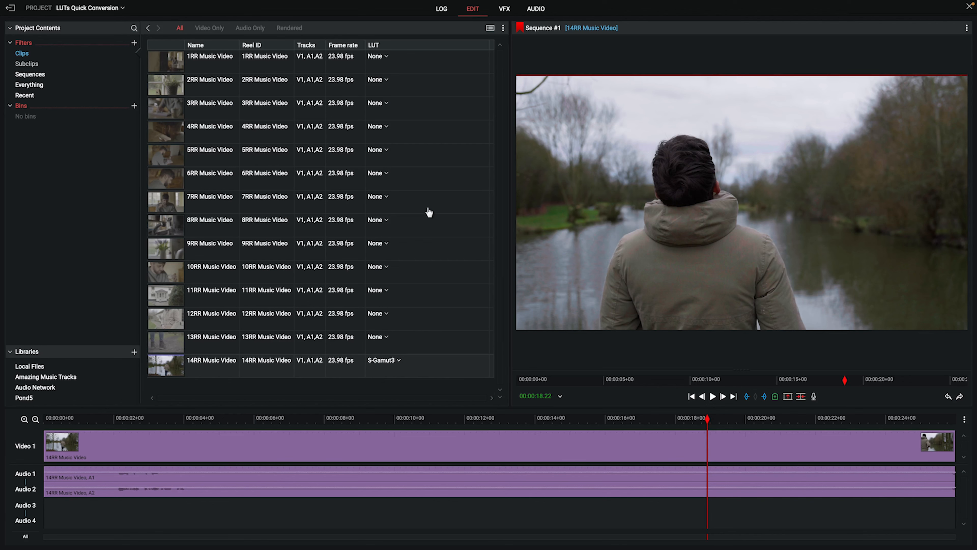
Step: Select the 14RR, 11RR and 8RR Music Video clips together and apply Sony's S-Gamut3 (S-Log3) LUT to them
click(162, 366)
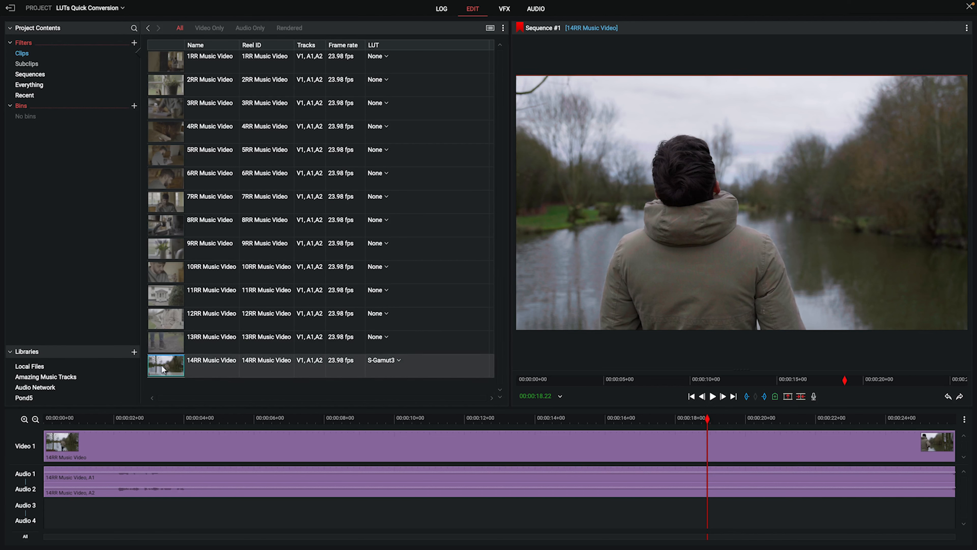
ctrl+click(168, 289)
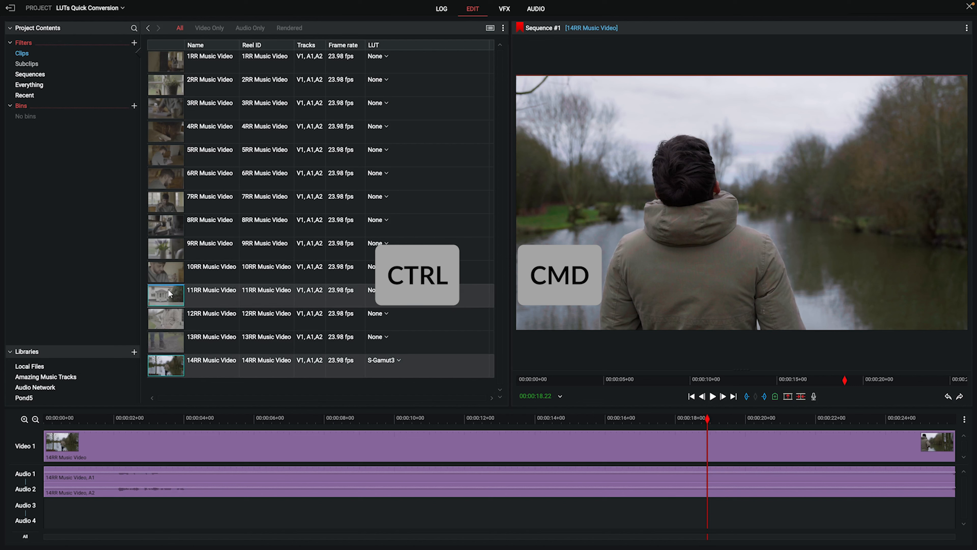
ctrl+click(170, 220)
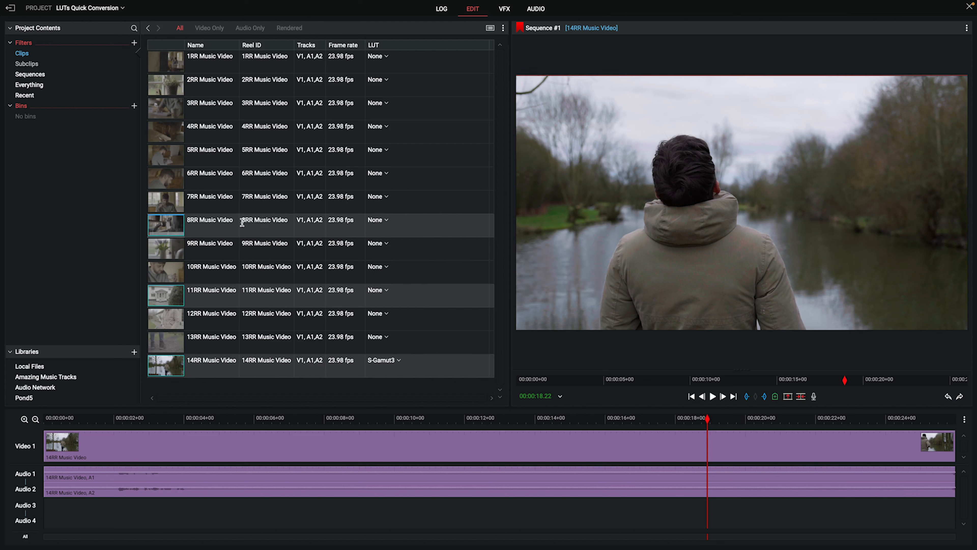
click(384, 220)
click(370, 296)
scroll(403, 371, down, 3)
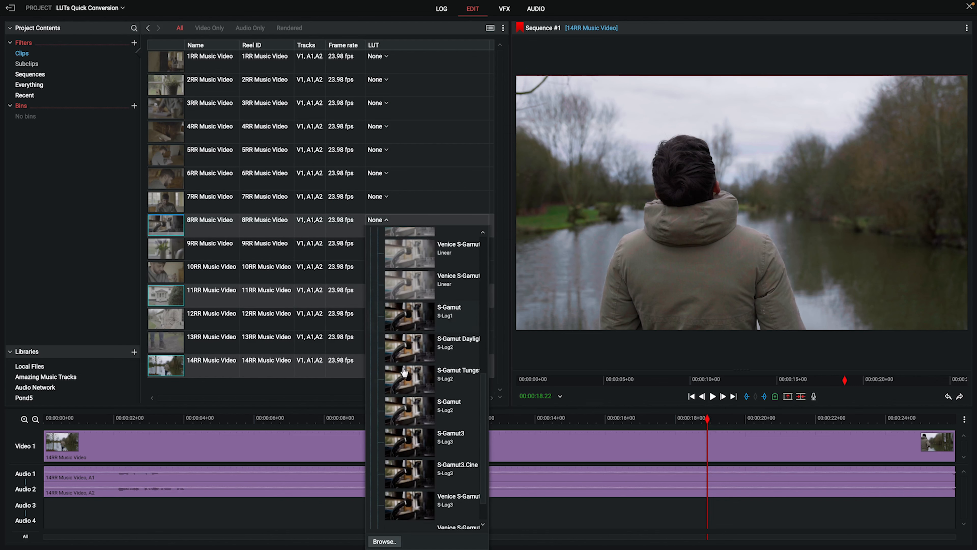
click(419, 402)
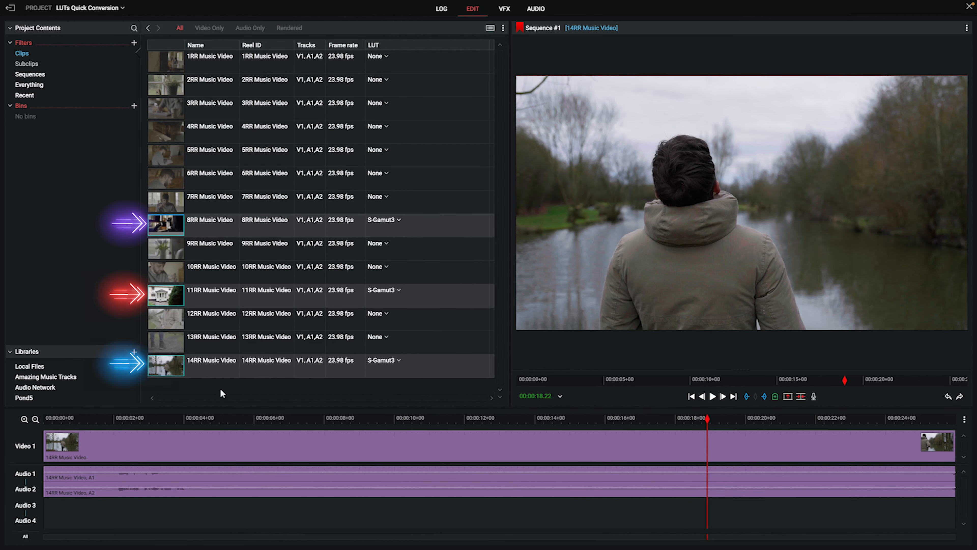
Step: Select the range of clips from 3RR to 14RR Music Video, apply Sony's S-Gamut3 (S-Log3) LUT to all, and clear the selection
click(215, 366)
click(214, 366)
click(171, 358)
key(shift)
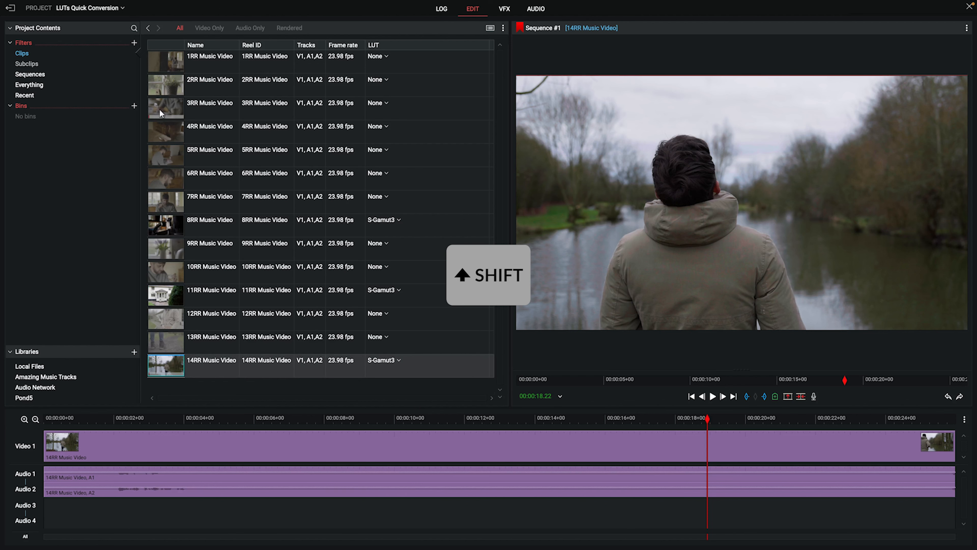
shift+click(162, 101)
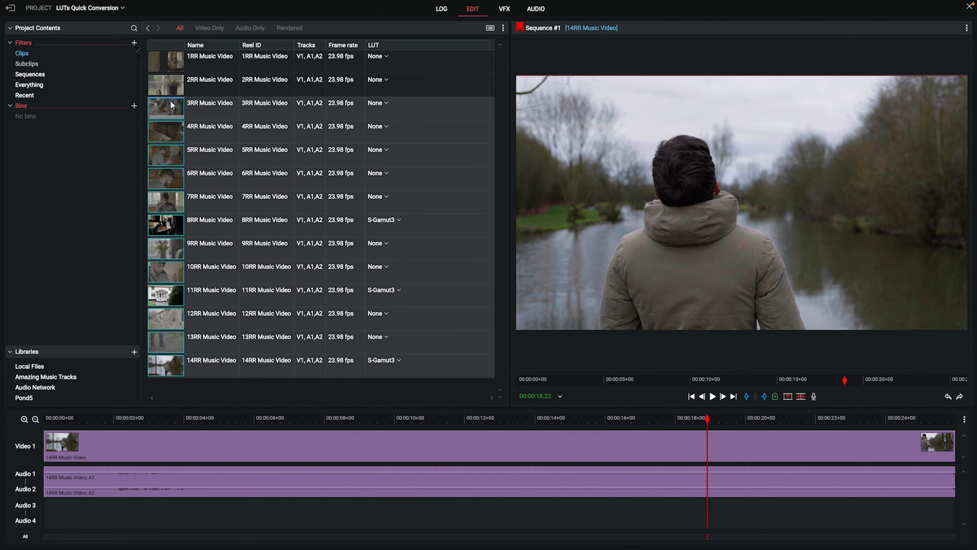
click(378, 103)
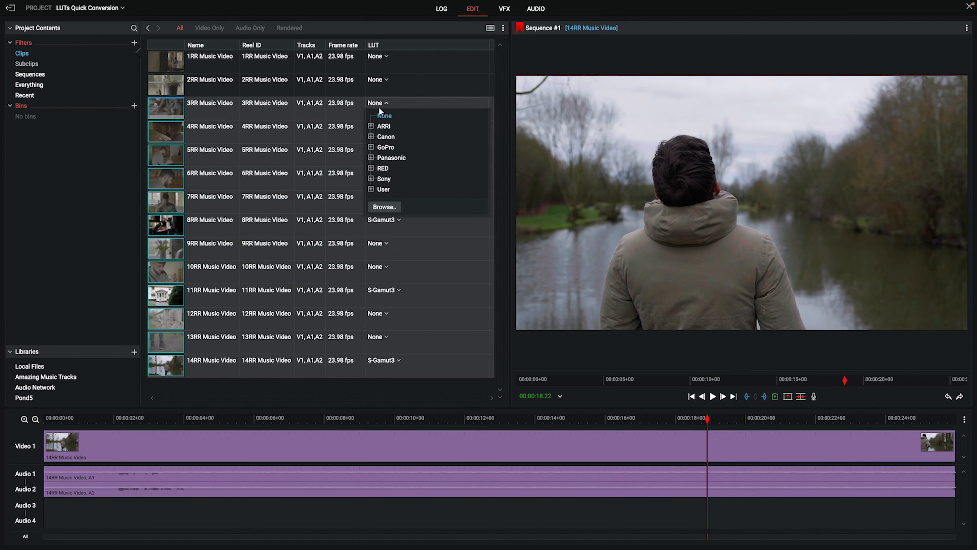
click(371, 179)
scroll(392, 252, down, 3)
scroll(392, 252, down, 3)
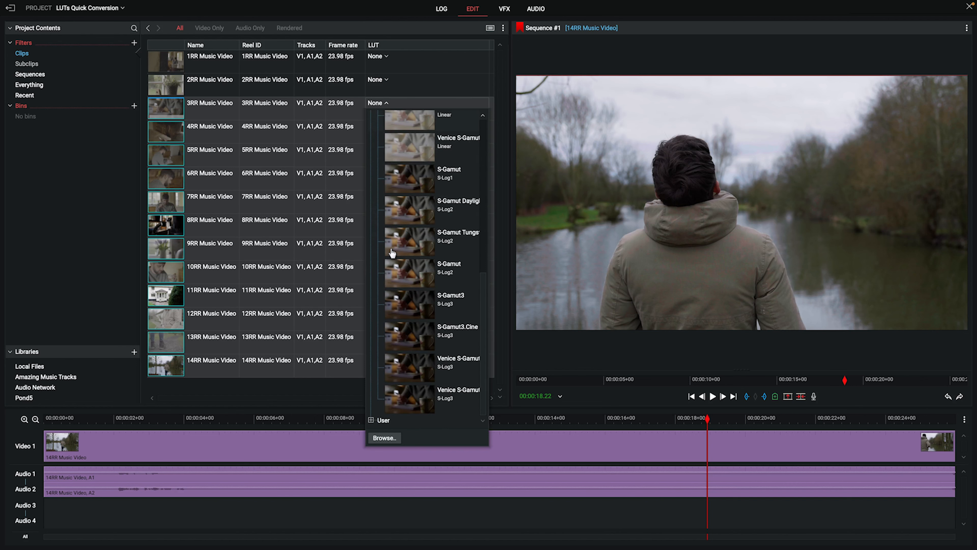
click(400, 303)
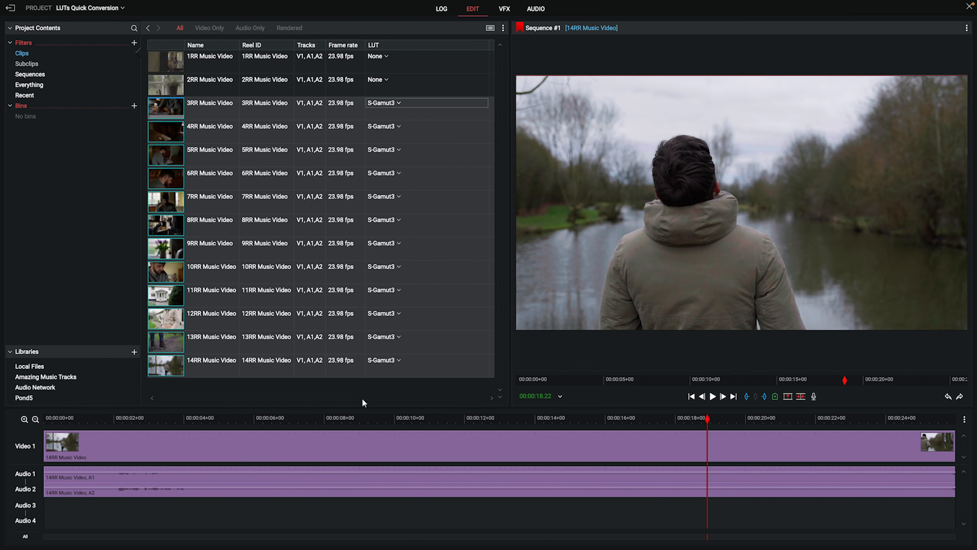
click(309, 388)
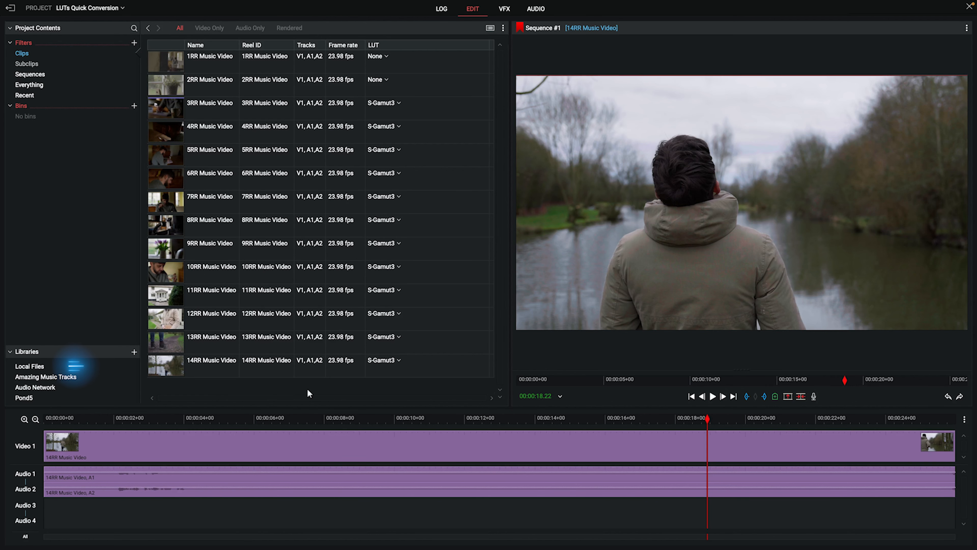
Step: Browse the Local Files library's RR Music Video footage and toggle its LUT column off and back on
click(38, 368)
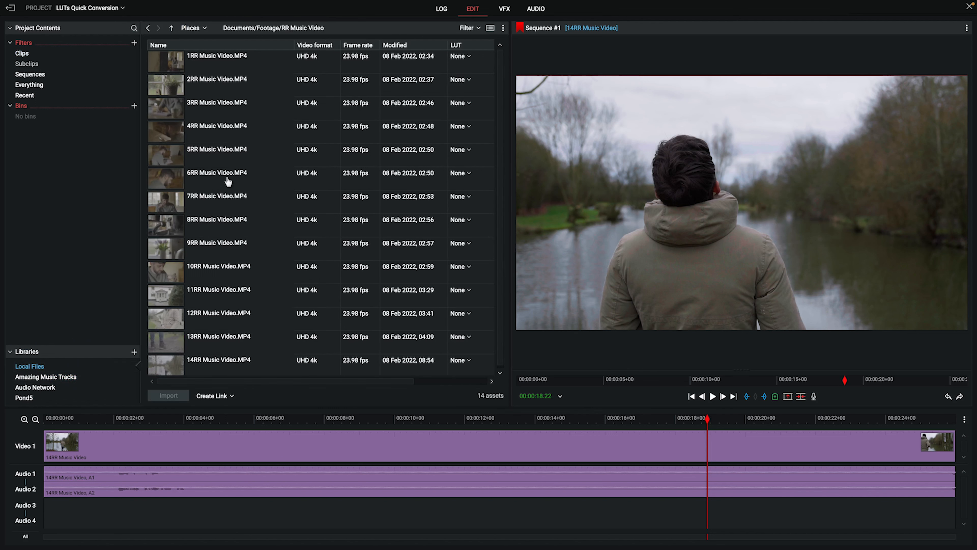
scroll(232, 176, down, 1)
scroll(281, 170, up, 1)
right_click(465, 45)
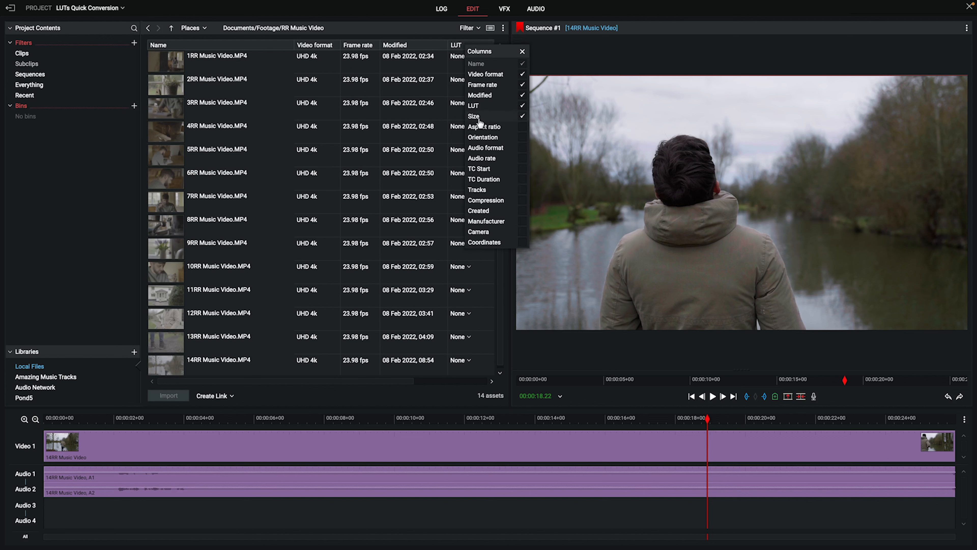
click(523, 107)
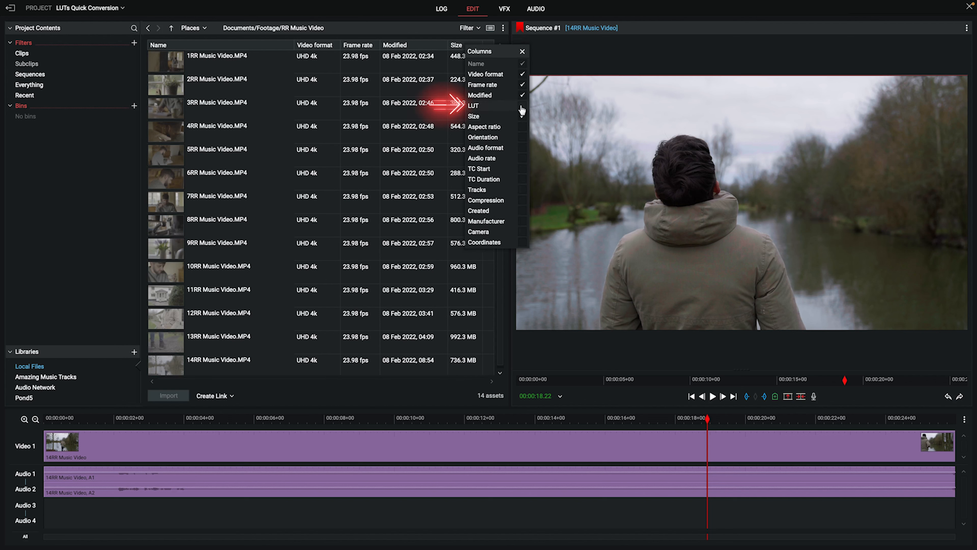
click(523, 109)
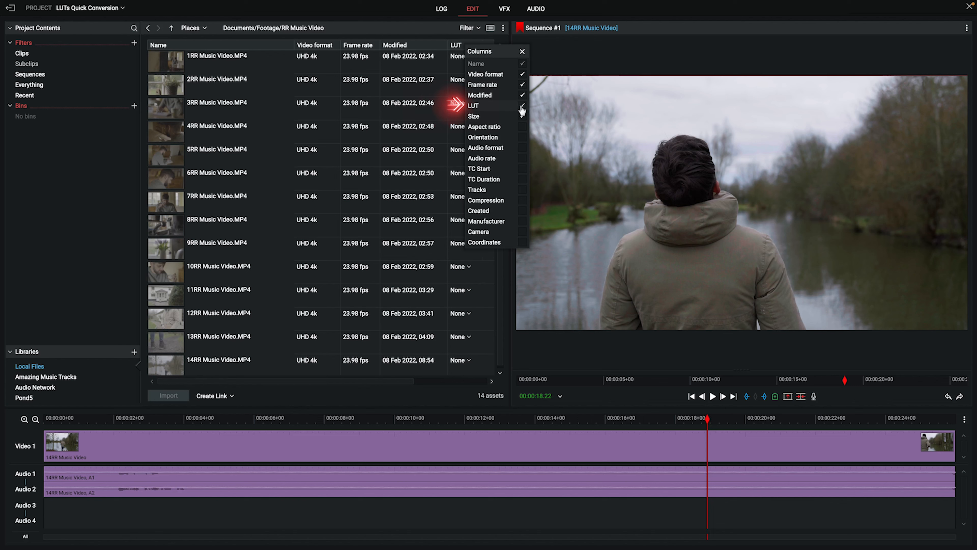
click(441, 28)
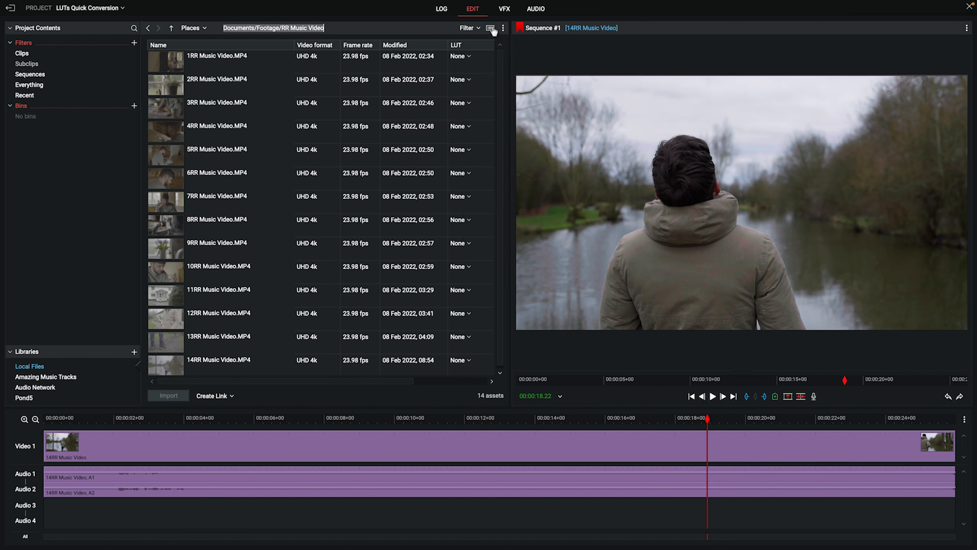
click(491, 28)
click(491, 28)
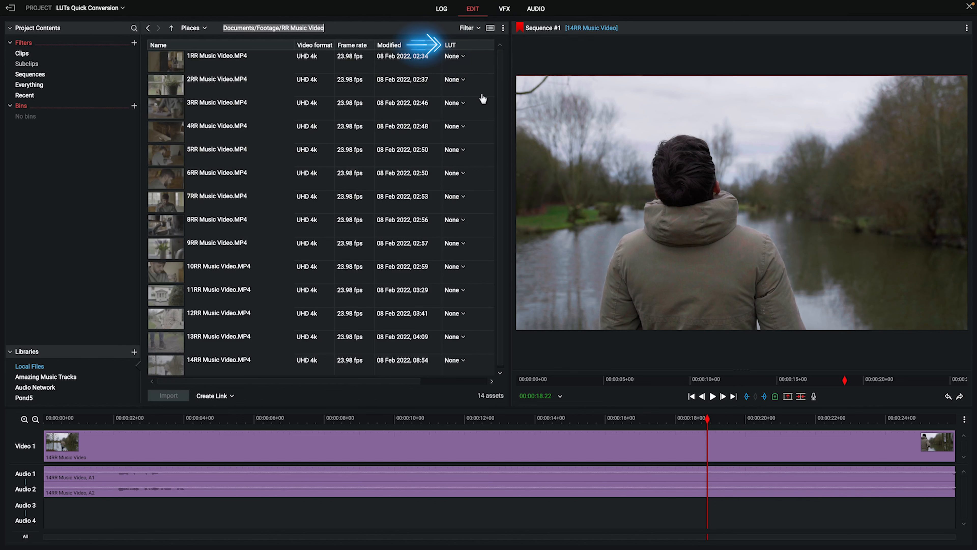
Step: Look through the Sony LUTs available for the 9RR Music Video.MP4 file before import, without choosing one
click(463, 245)
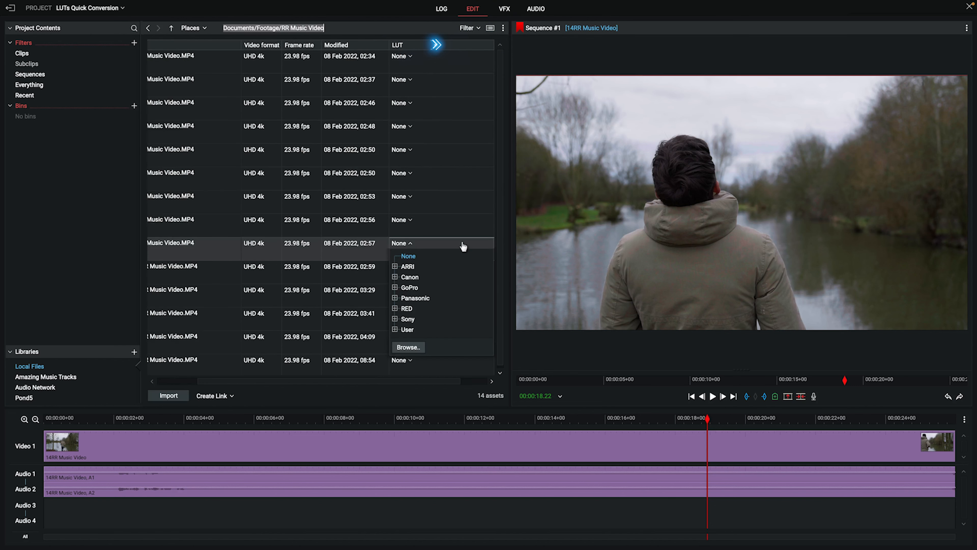
click(396, 319)
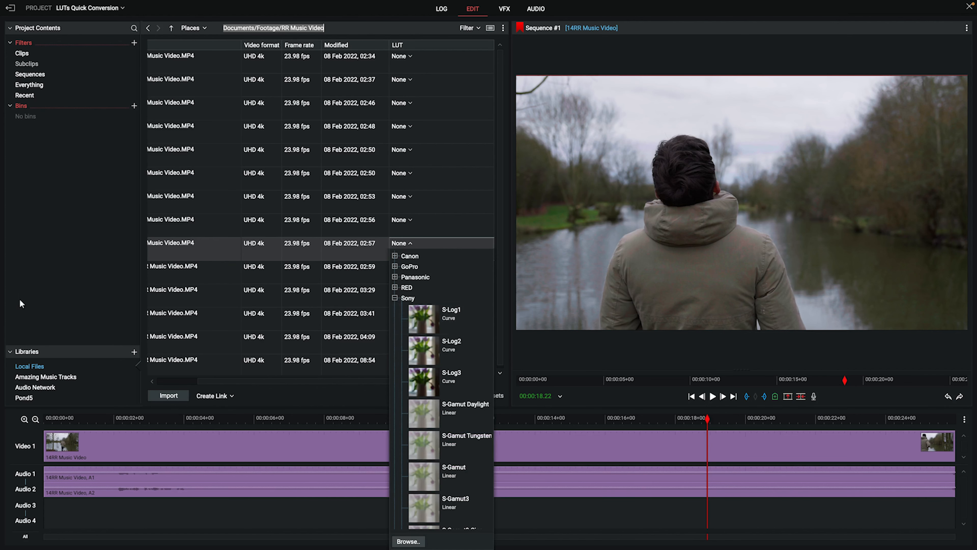
click(74, 290)
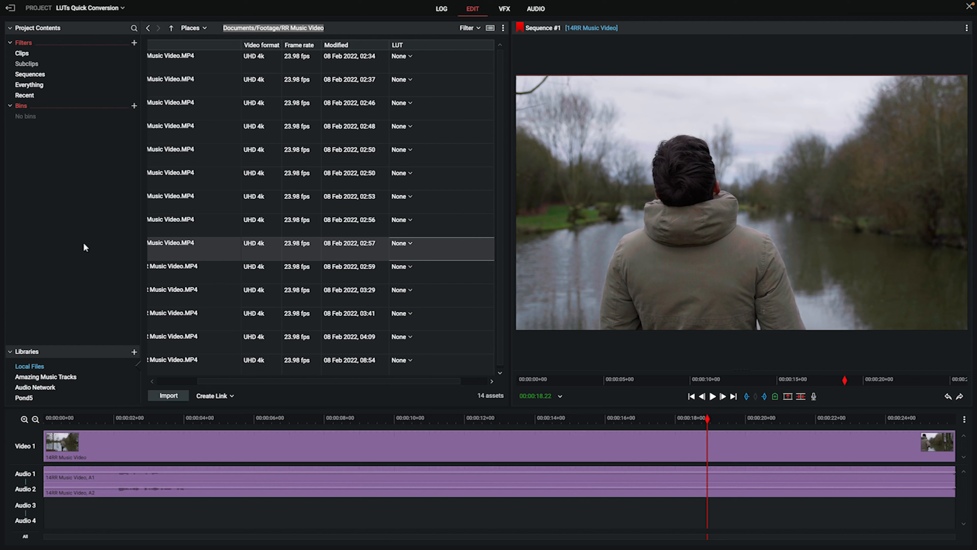
Step: Return to the project's clips, reset the LUT of clips 3RR through 14RR Music Video to None, and clear the selection
click(102, 9)
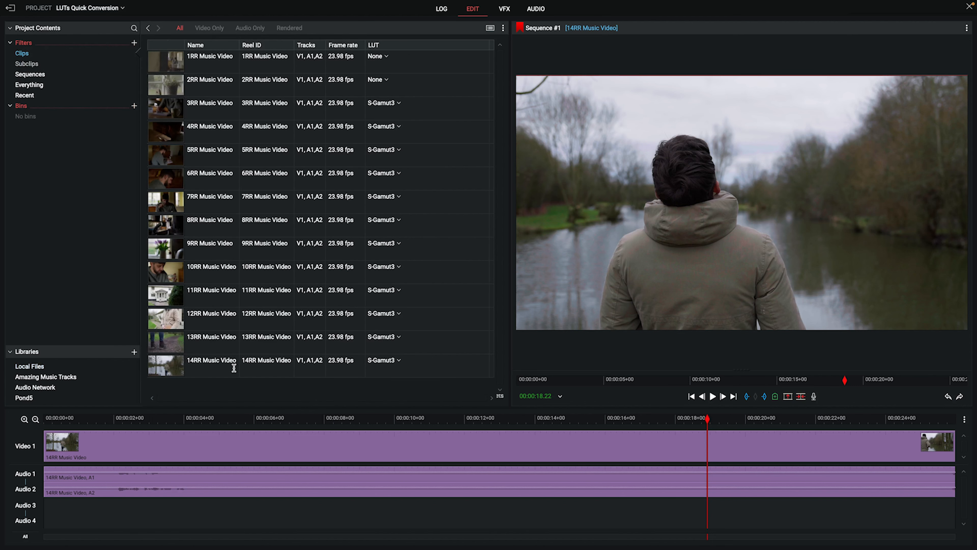
click(234, 368)
shift+click(177, 104)
click(398, 103)
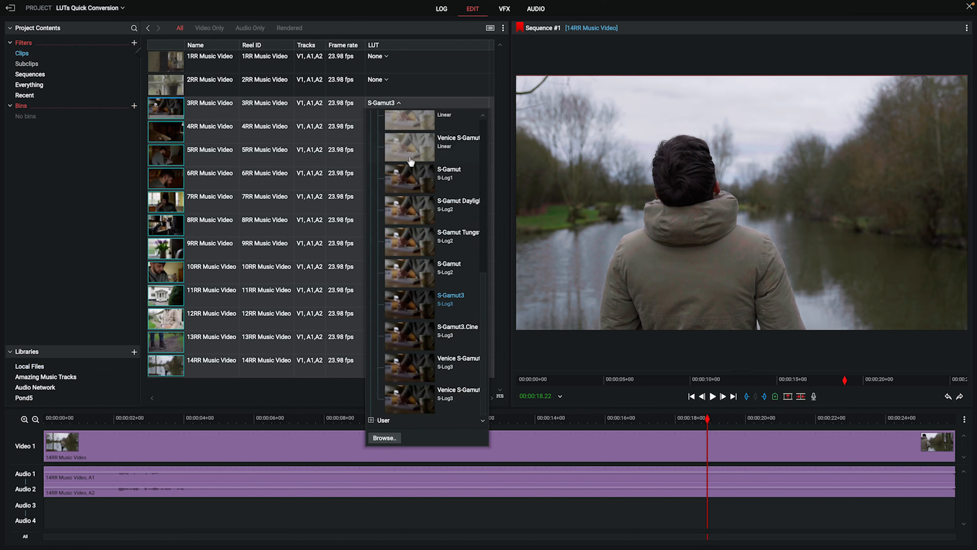
scroll(411, 161, up, 5)
click(384, 115)
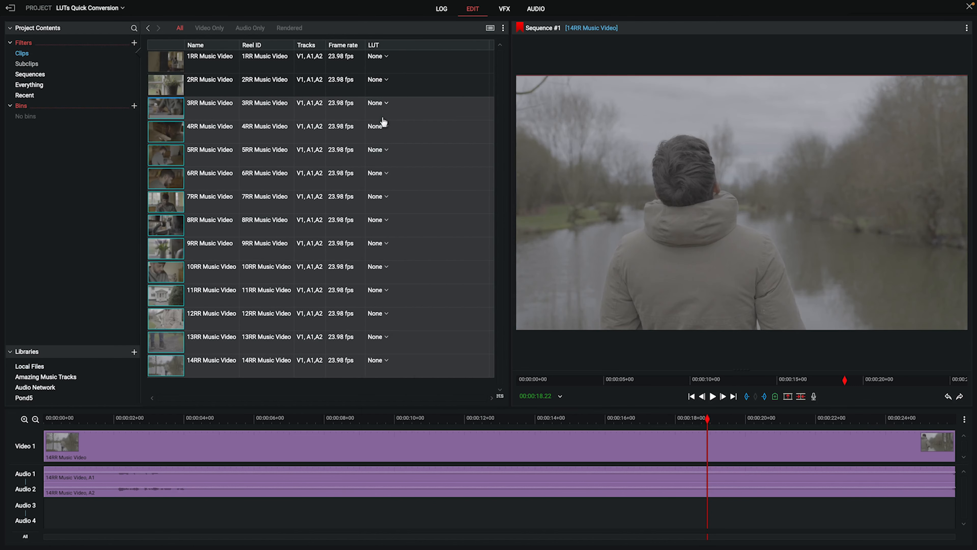
click(302, 385)
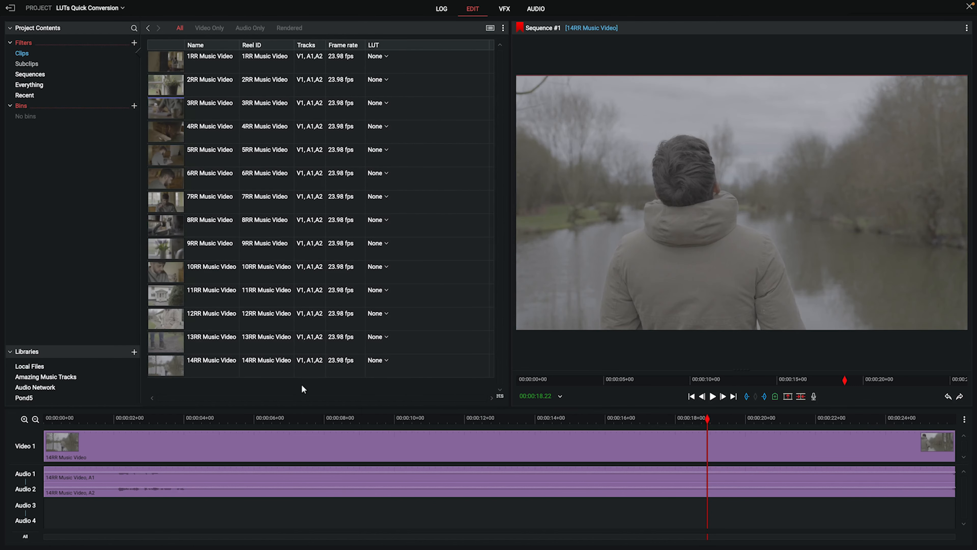
Step: Toggle the project's S-Gamut3 viewing LUT on and off several times to compare the picture, ending with it disabled
click(117, 9)
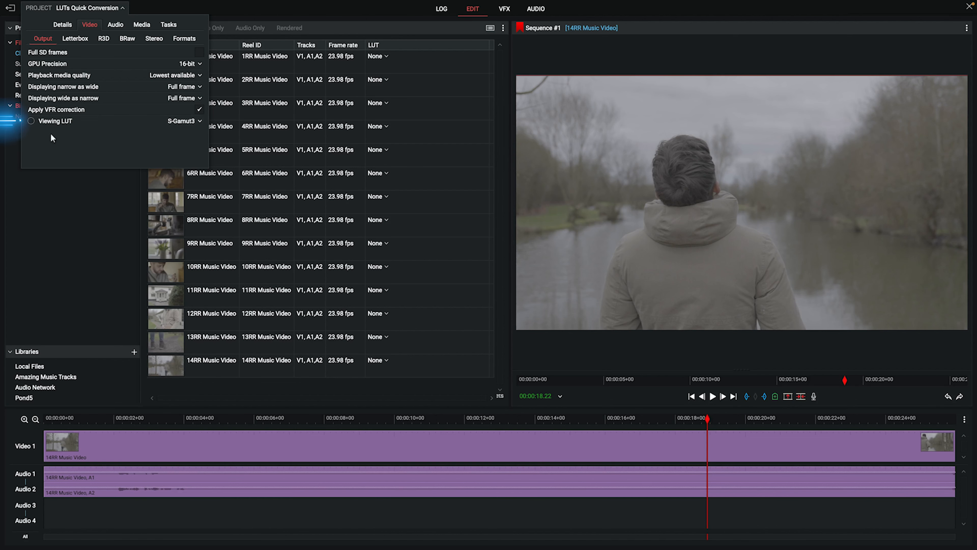
click(31, 122)
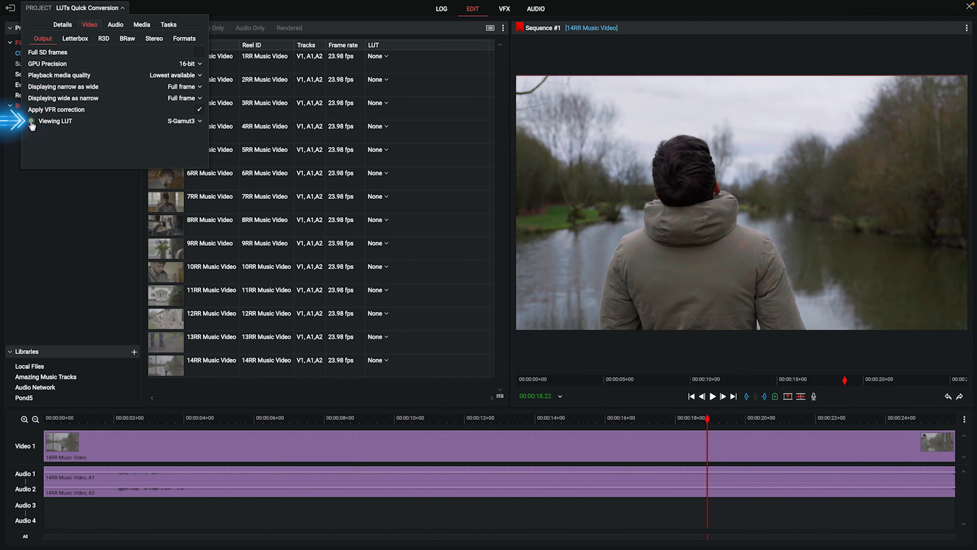
click(31, 122)
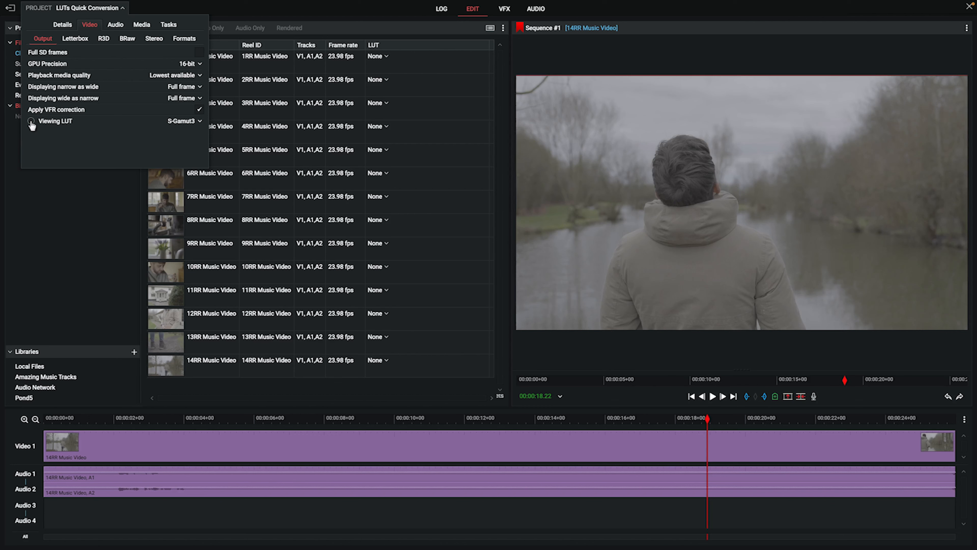
click(31, 121)
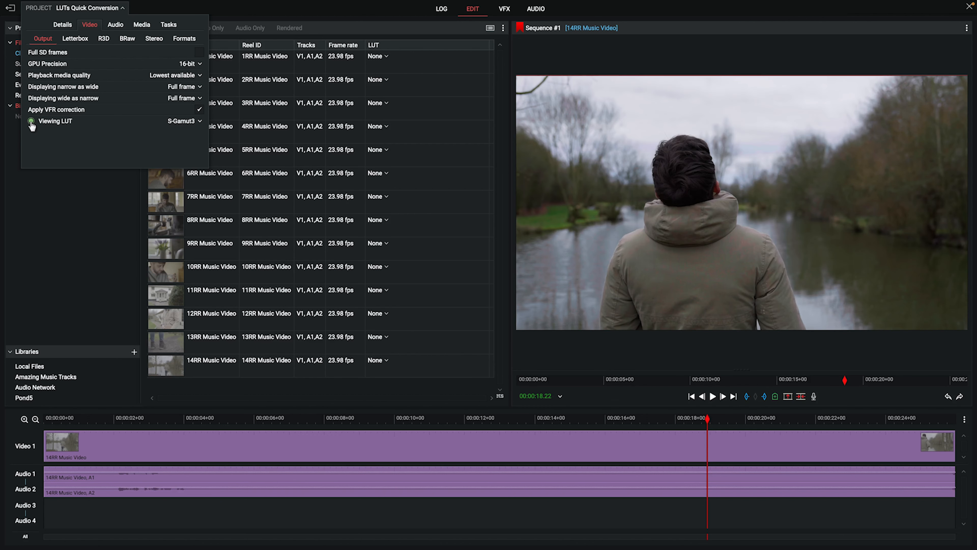
click(31, 121)
click(31, 121)
click(31, 121)
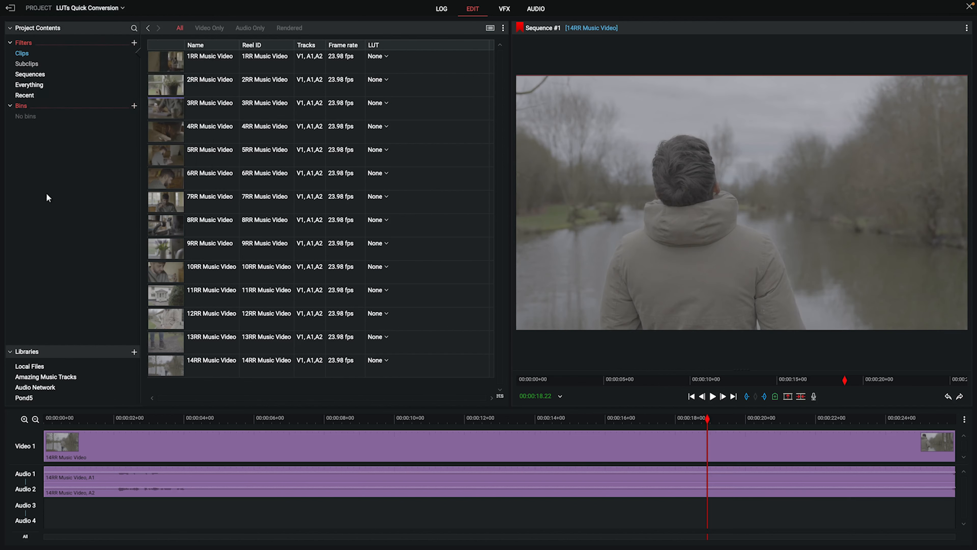
Step: Apply the user LUT Evil Dead to the 14RR Music Video clip
click(377, 360)
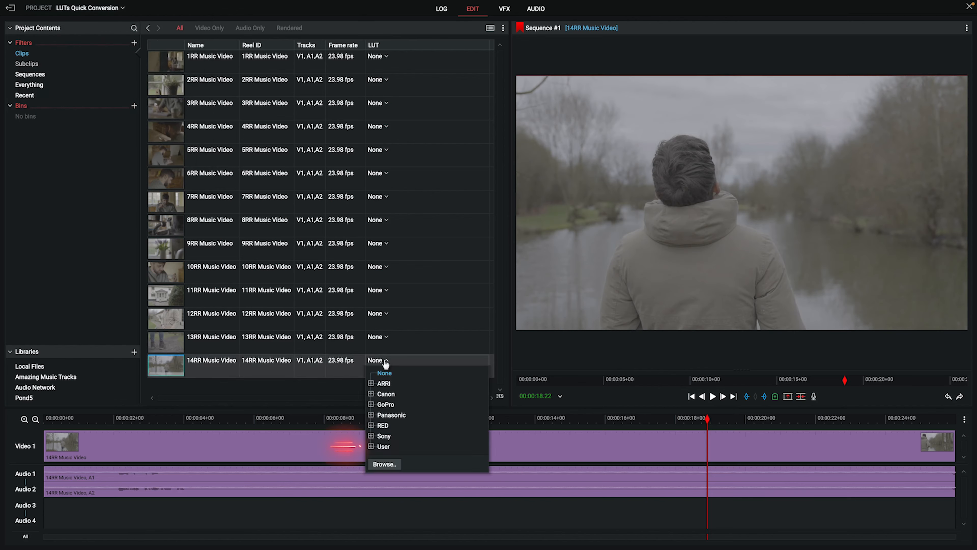
click(371, 446)
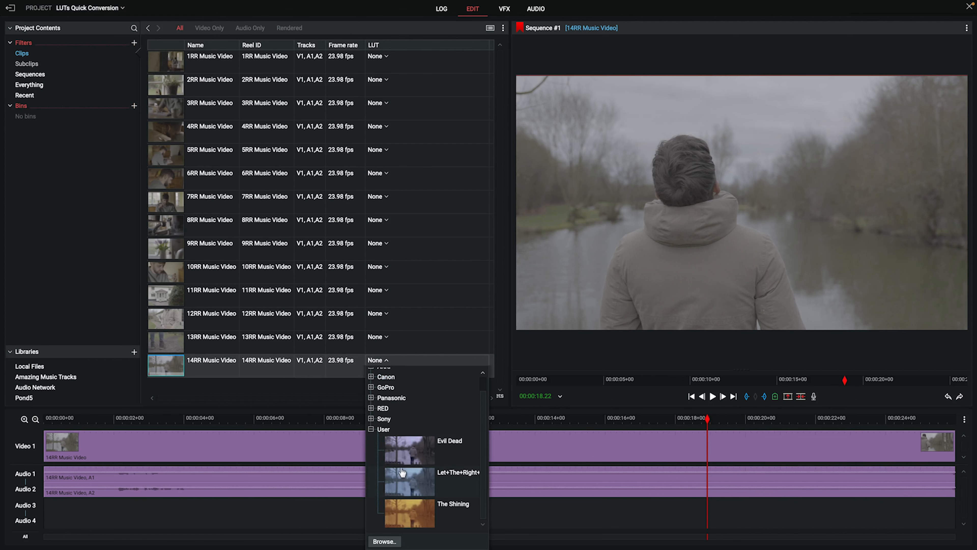
scroll(415, 455, up, 1)
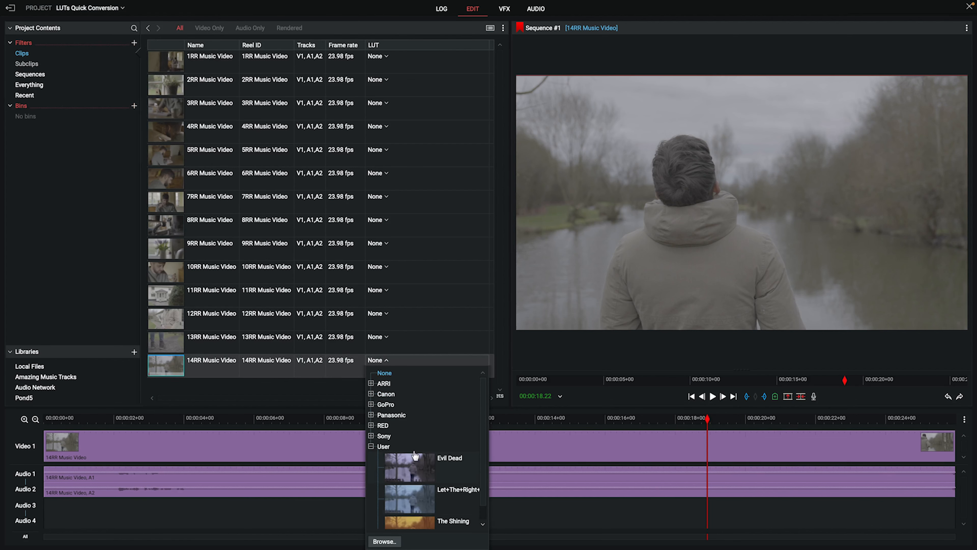
click(418, 470)
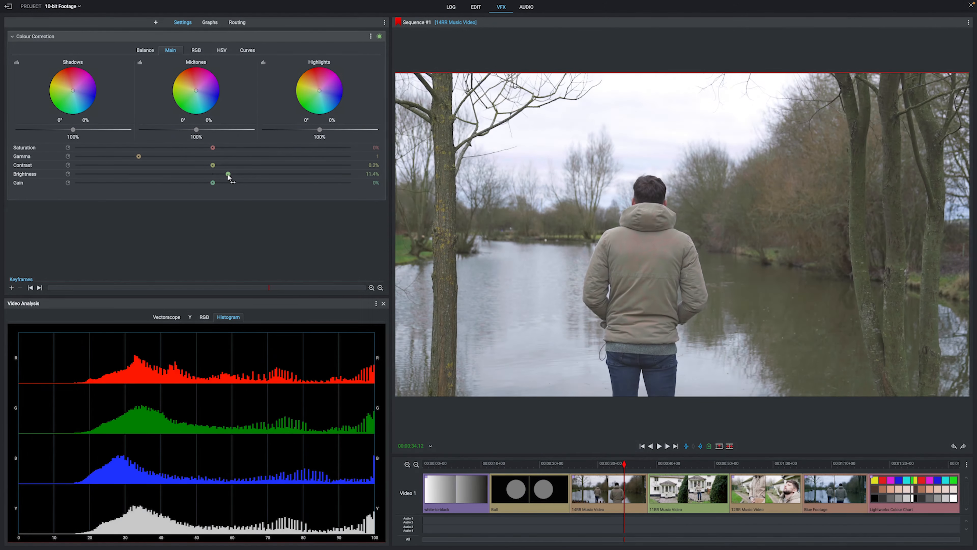
Step: In the 10-bit Footage project, return the clip's colour correction brightness to 0% and raise its contrast
mouse_move(212, 172)
mouse_down()
mouse_move(182, 177)
mouse_move(213, 176)
mouse_up()
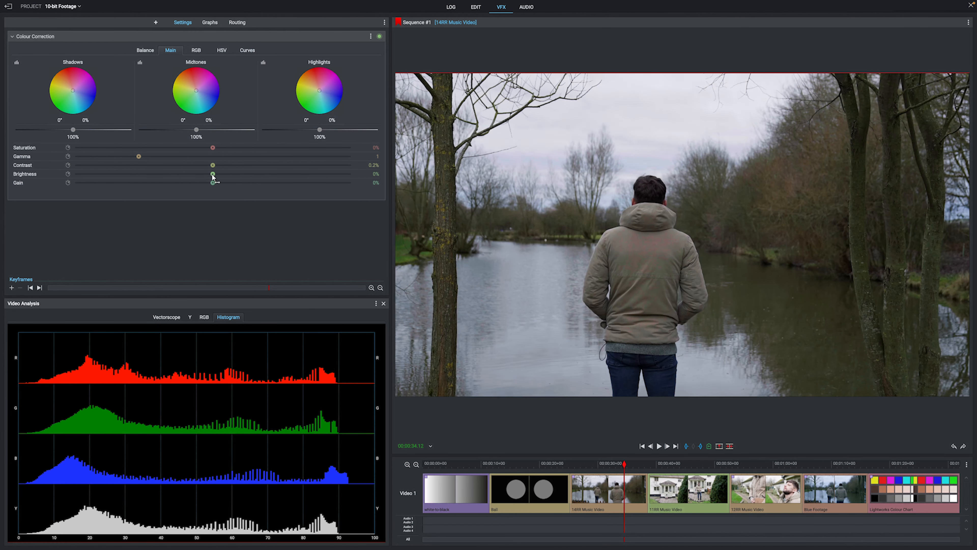
drag(213, 164, 246, 169)
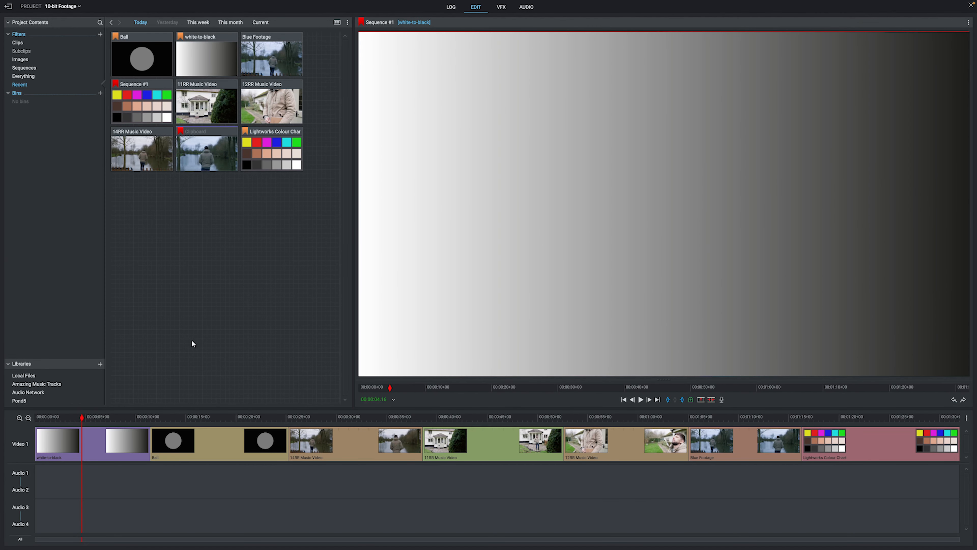
Step: Go to the VFX workspace and show the video analysis tools for Sequence #1
click(502, 7)
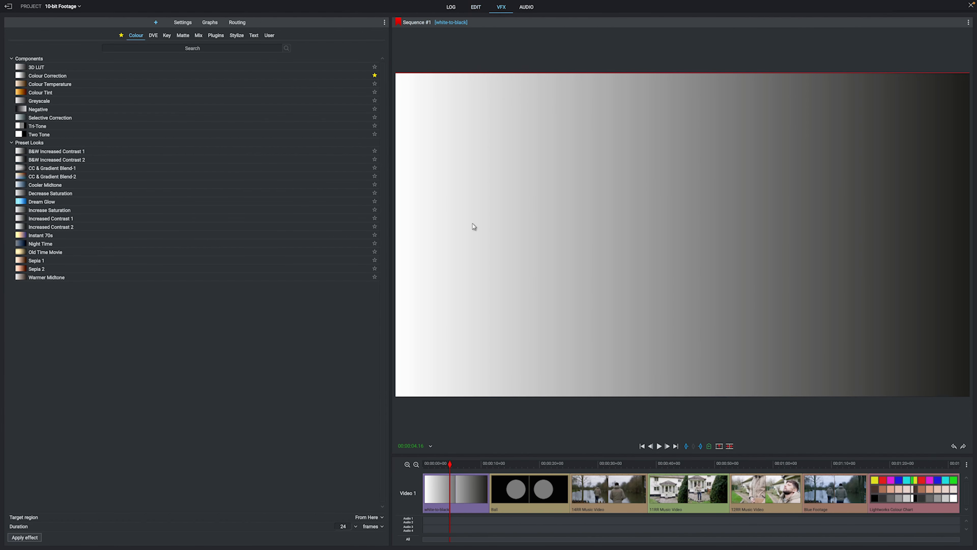
right_click(473, 261)
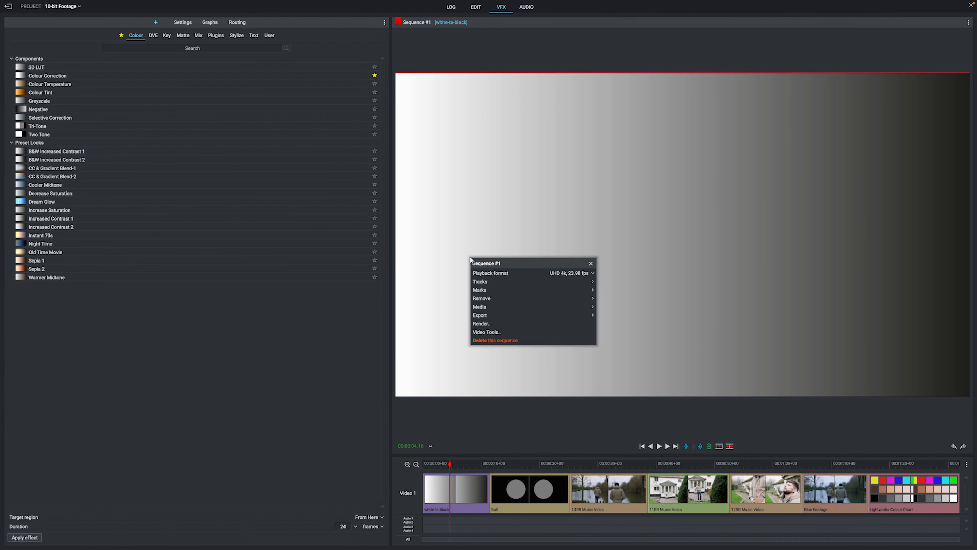
click(484, 332)
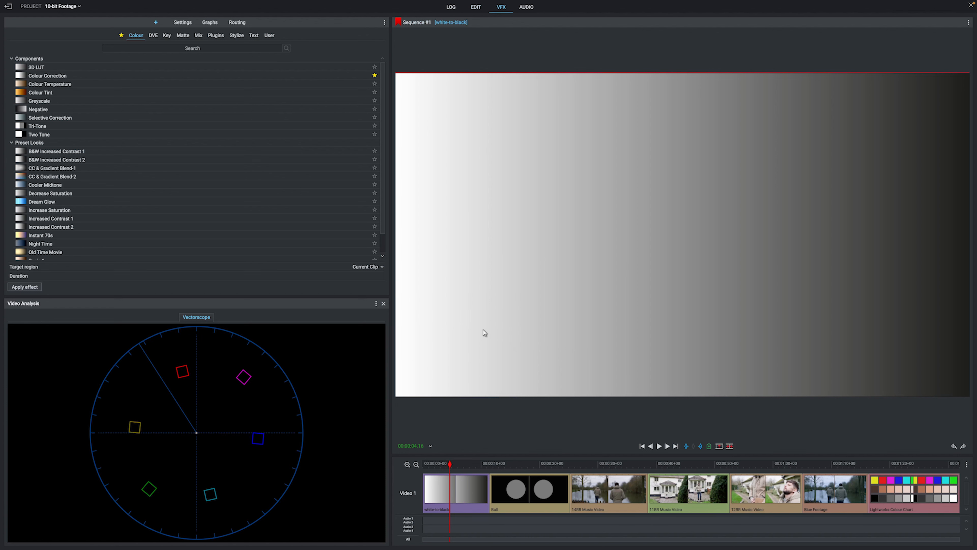
Step: Add the Y, RGB and Histogram views to the video analysis and display the Y waveform
click(376, 304)
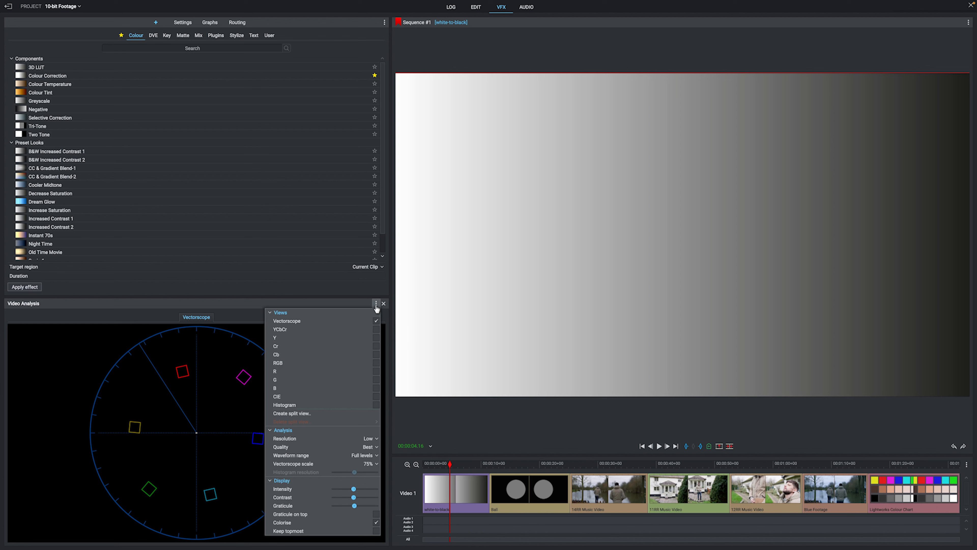
click(376, 338)
click(377, 363)
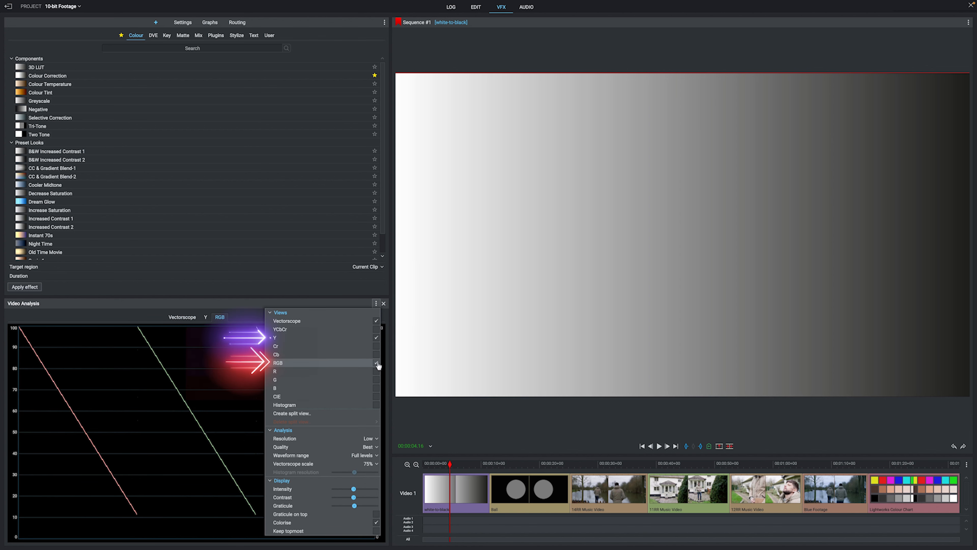
click(377, 405)
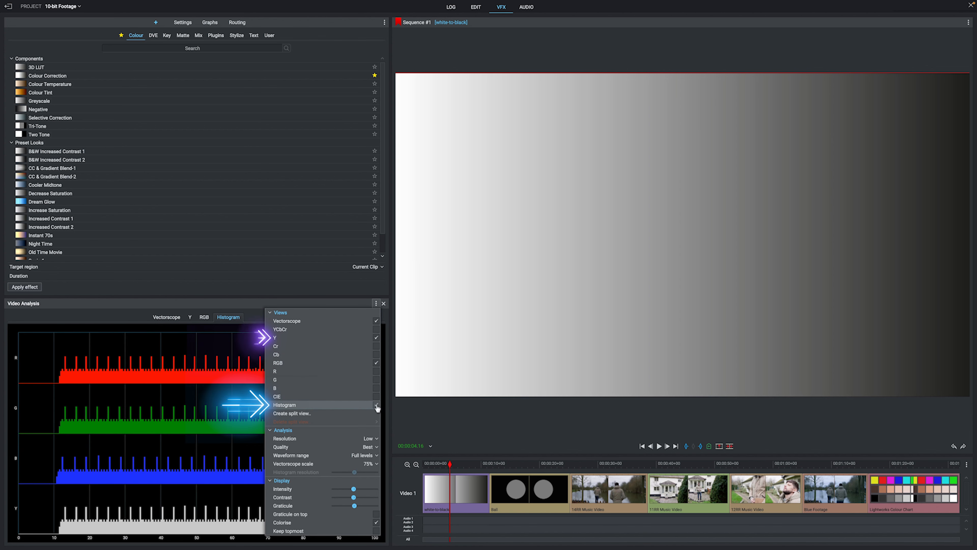
click(190, 318)
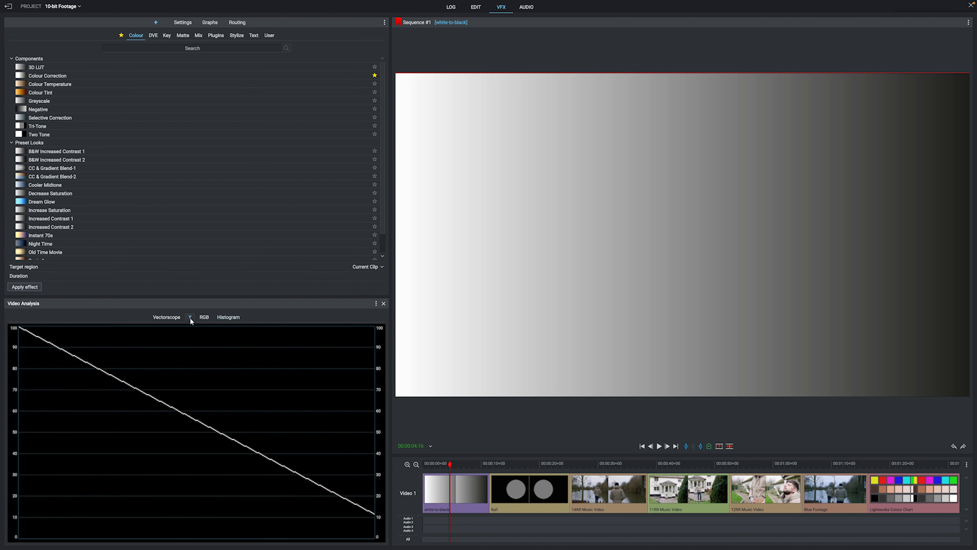
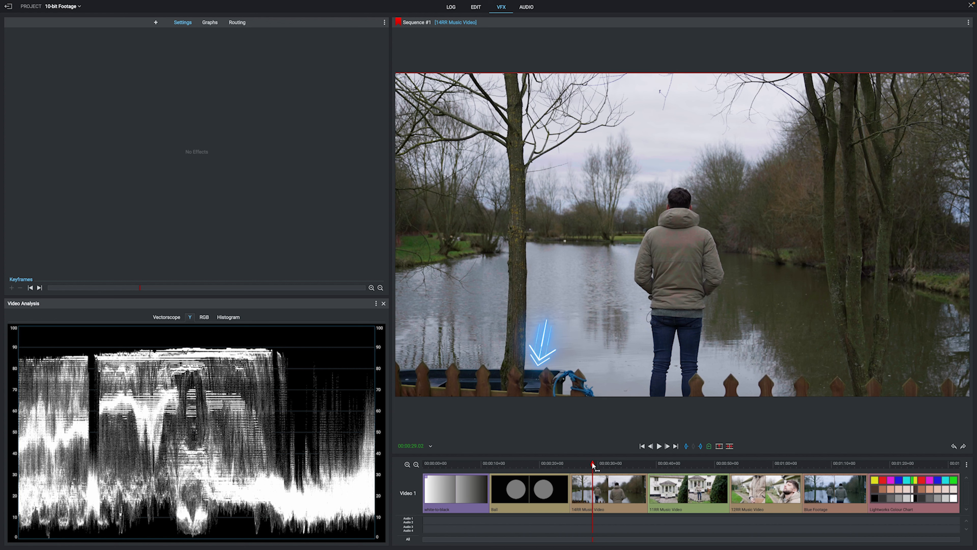
Step: Move the playhead to about 33 seconds, add a Colour Correction effect to the 14RR Music Video clip and show its settings
drag(593, 465, 620, 465)
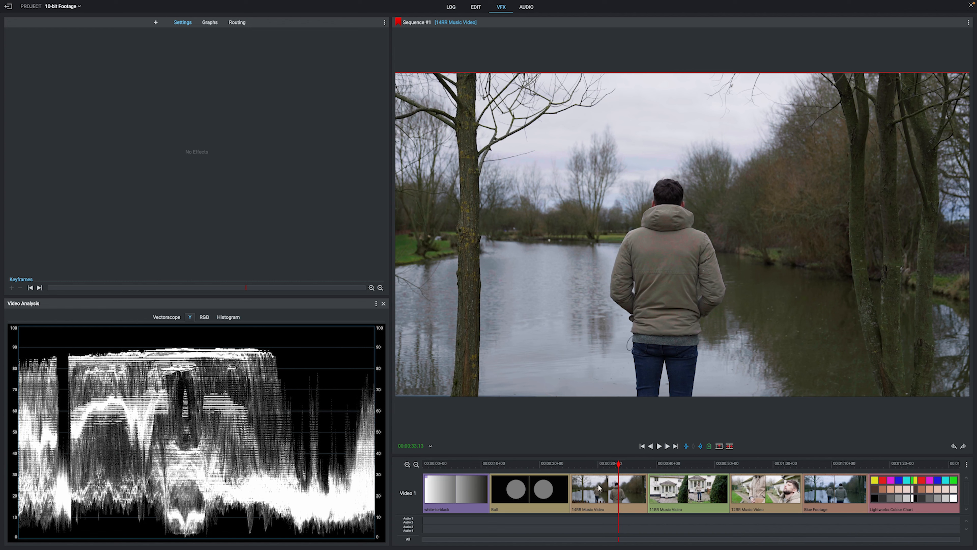
click(609, 479)
click(156, 22)
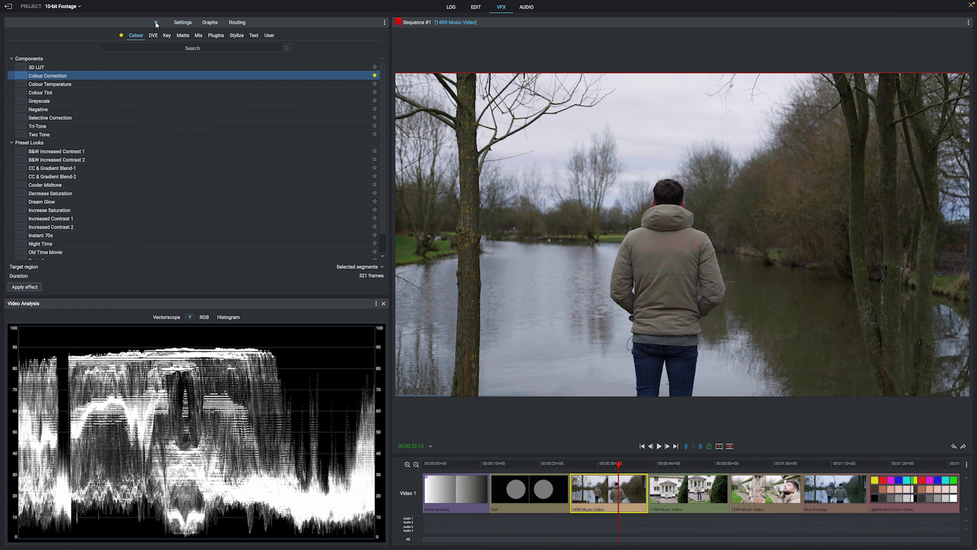
double_click(62, 77)
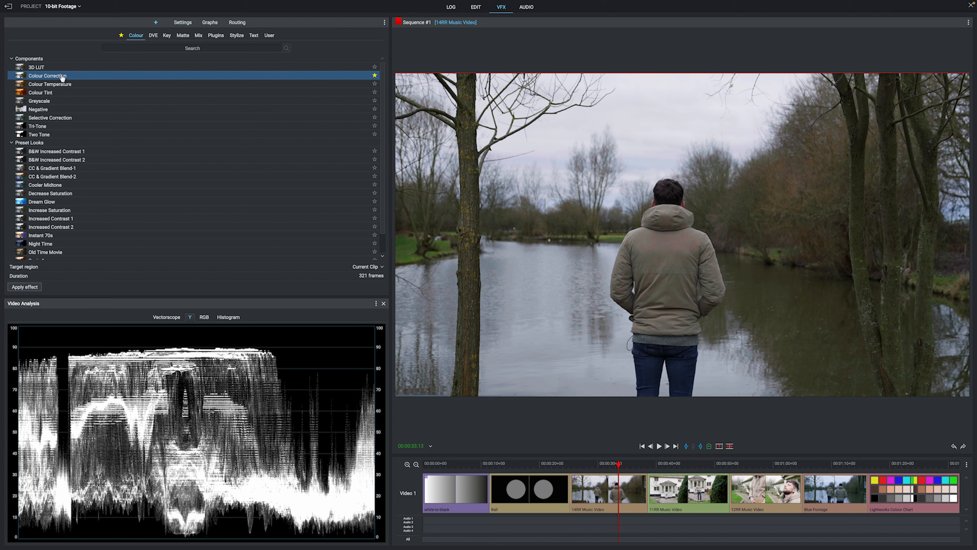
click(181, 24)
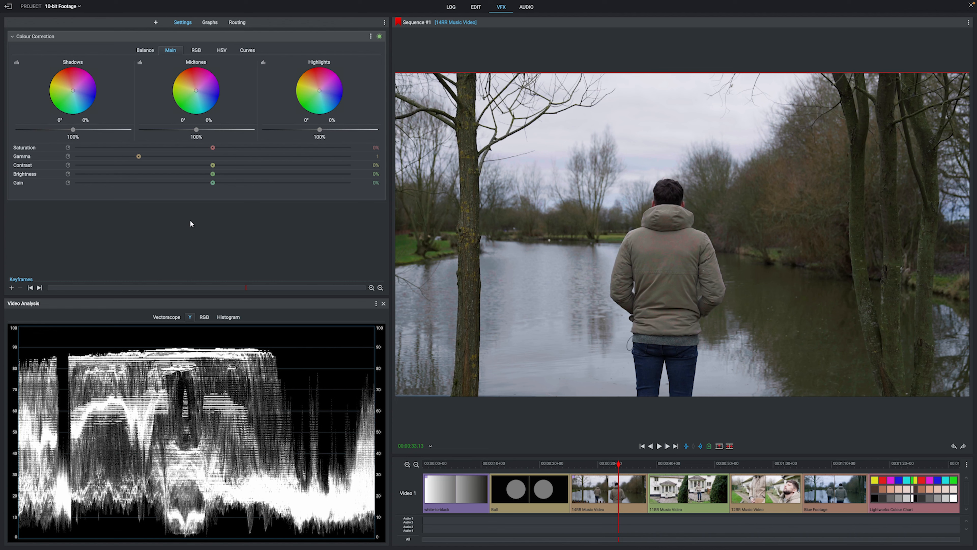
Step: Lower the clip's contrast to -67.2%, raise it to about 65.7%, and bring it back to 0.2% while watching the waveform
drag(206, 166, 121, 165)
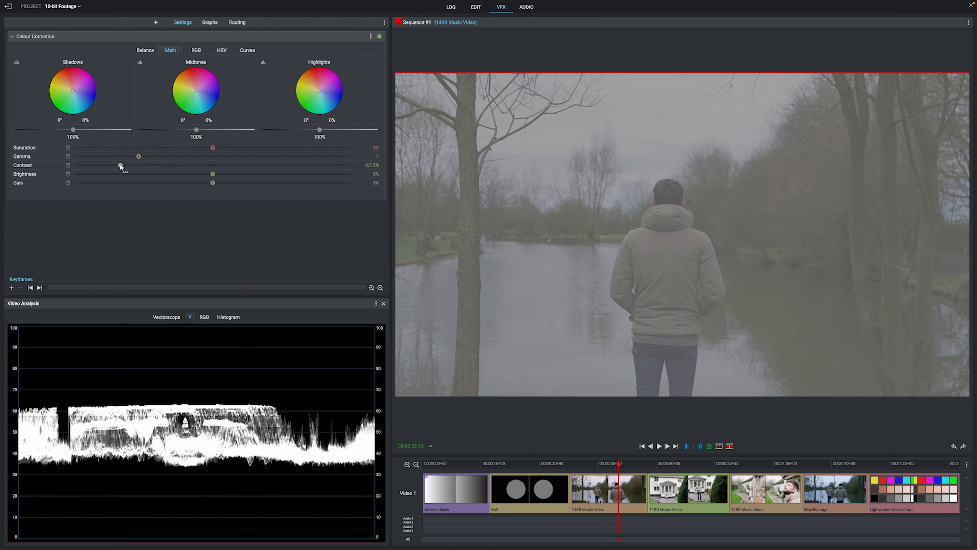
drag(121, 165, 301, 170)
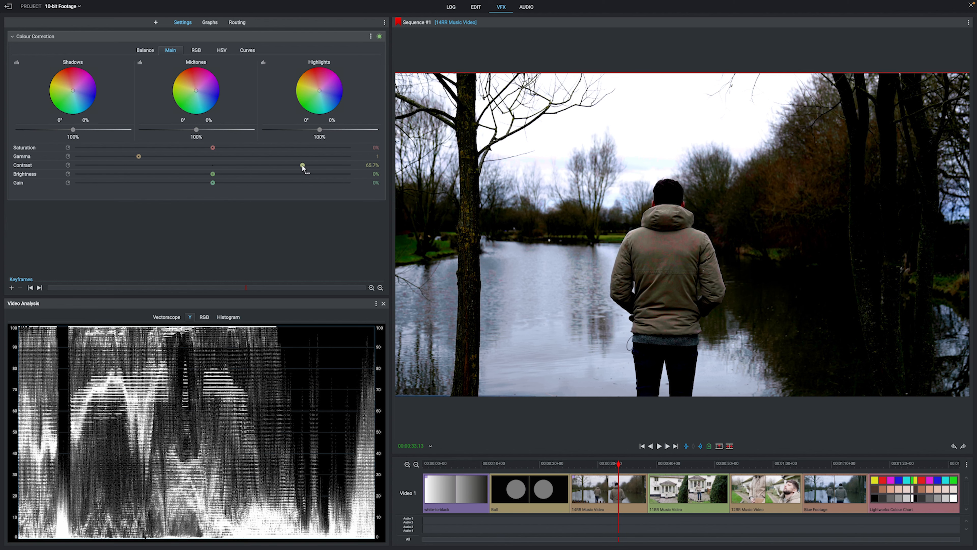
drag(232, 169, 214, 165)
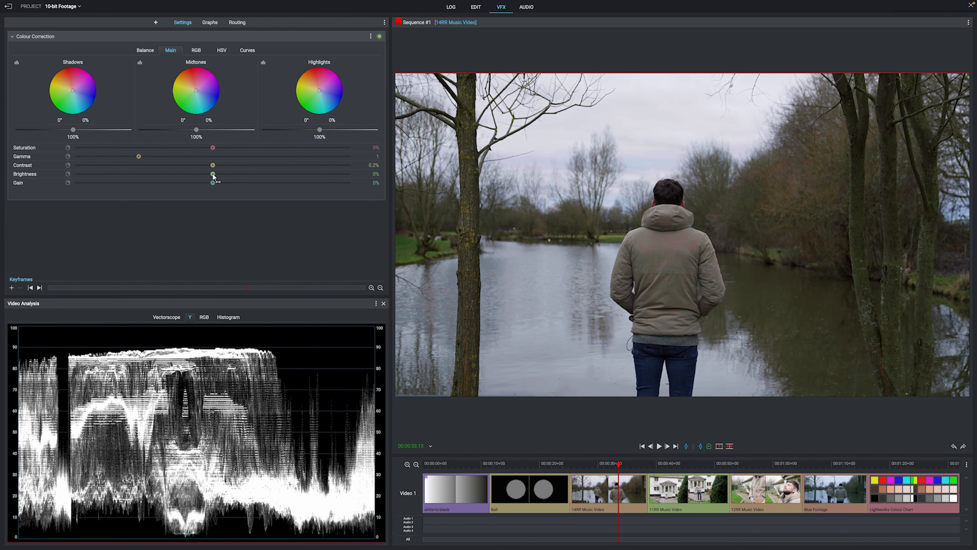
Step: Raise the clip's brightness to 8% and 17.8% while watching the waveform, and reset it to 0%
drag(214, 176, 225, 177)
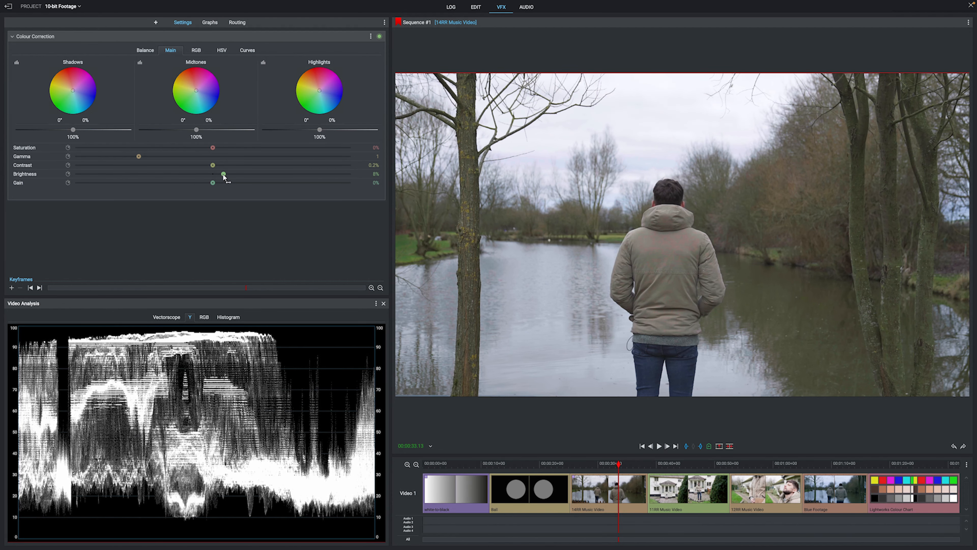
drag(225, 178, 236, 175)
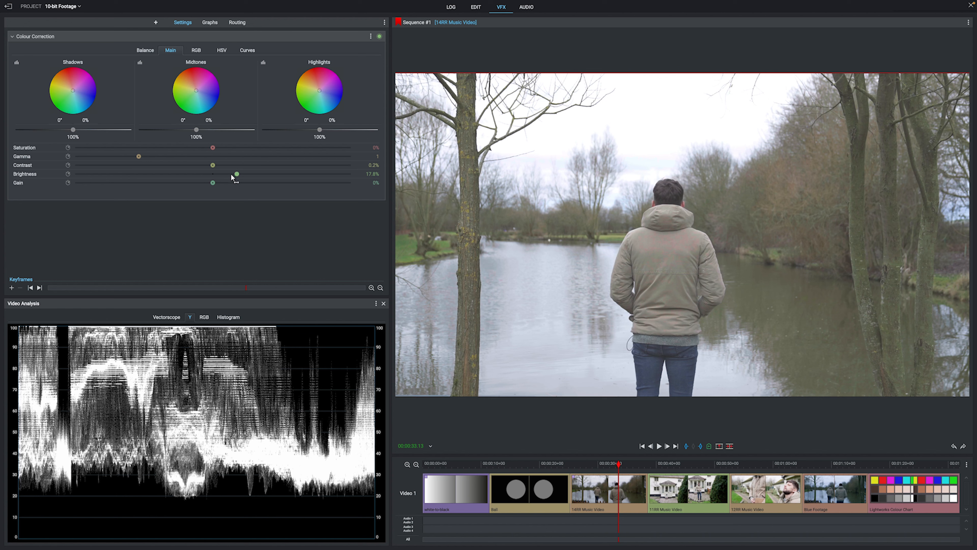
double_click(231, 174)
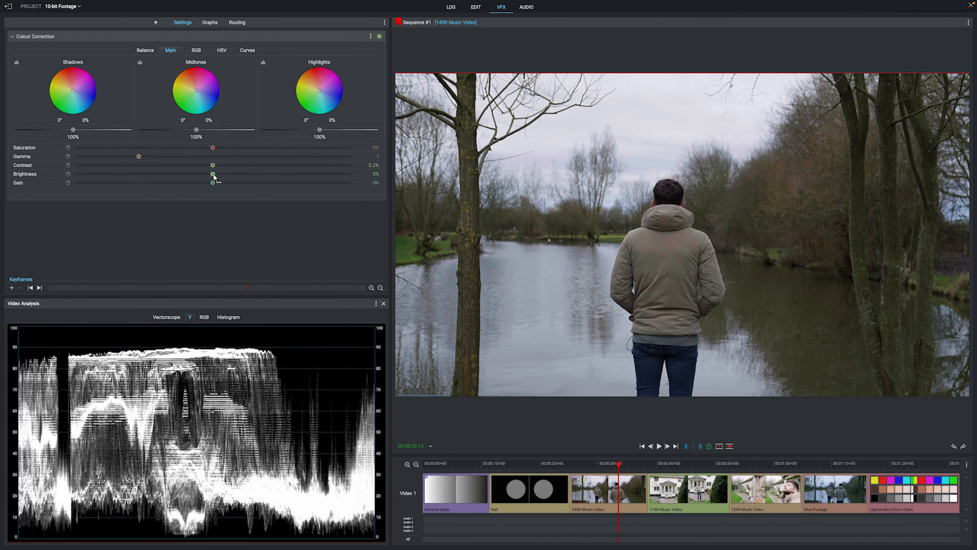
mouse_move(214, 148)
mouse_down()
mouse_move(290, 151)
mouse_move(122, 149)
mouse_move(213, 152)
mouse_up()
Step: Switch the video analysis to the RGB view and move the playhead to about 1 min 11 s in the Blue Footage clip
click(376, 304)
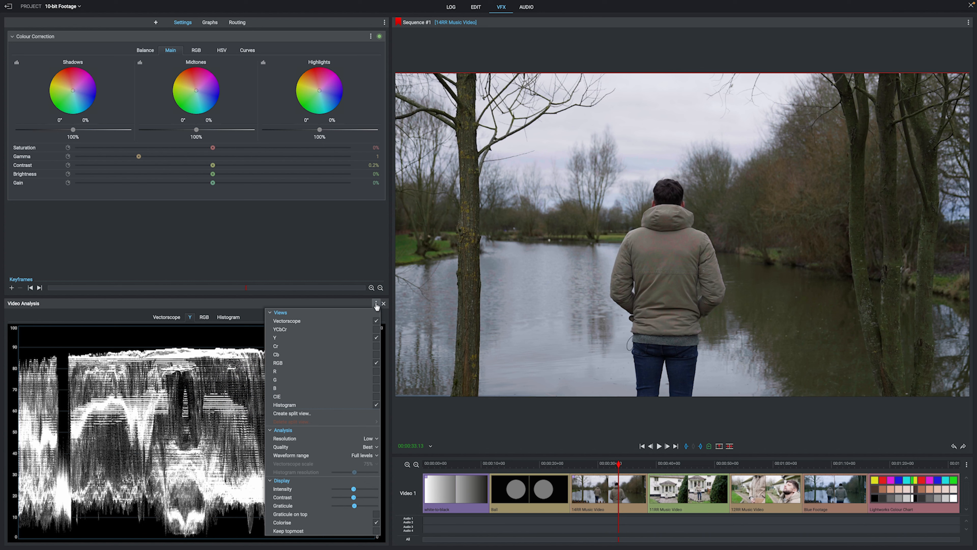
click(204, 317)
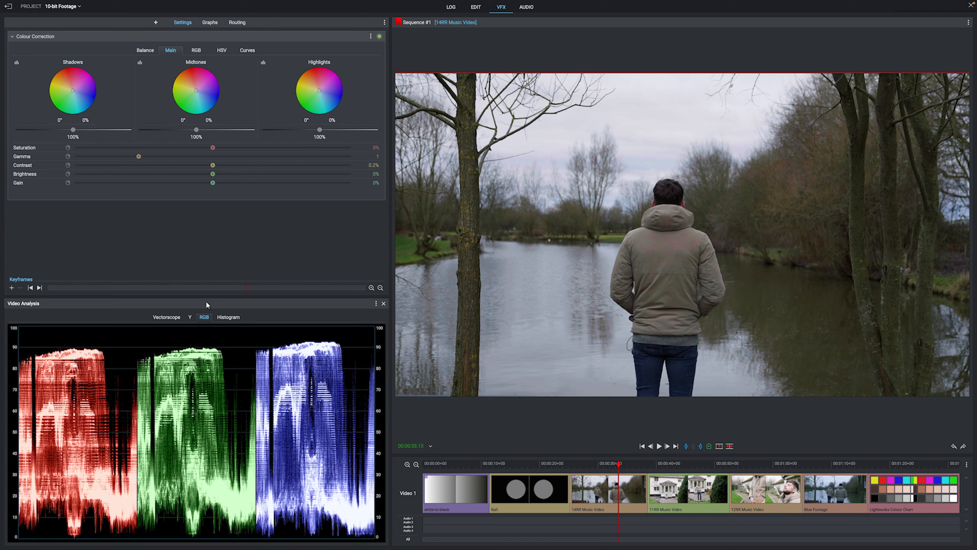
click(841, 464)
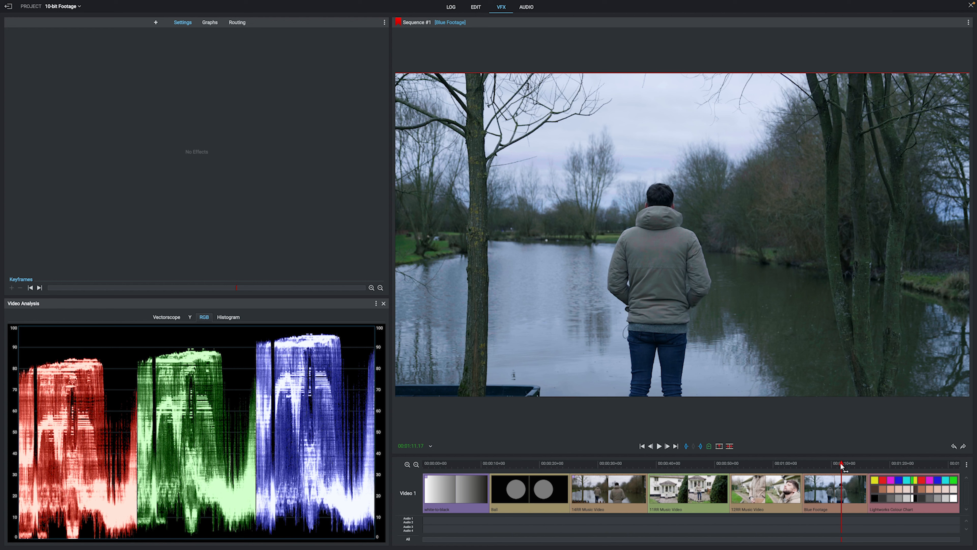
Step: Add a Colour Correction effect to the Blue Footage clip and show its settings
click(833, 485)
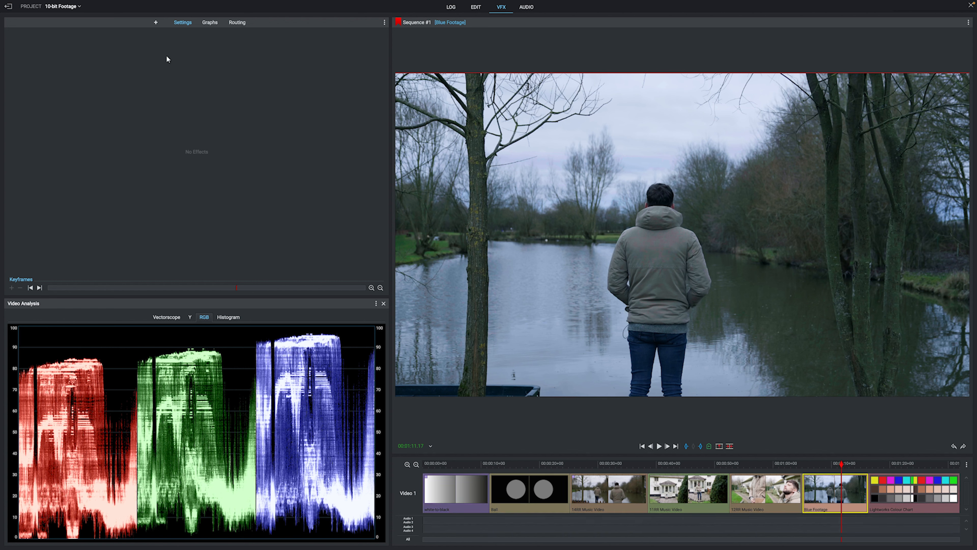
click(156, 22)
double_click(63, 77)
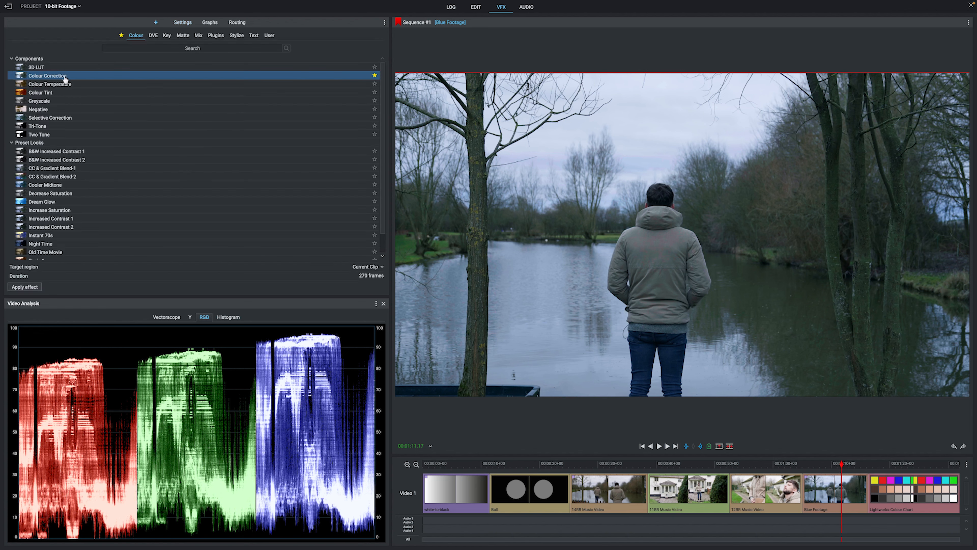
click(177, 24)
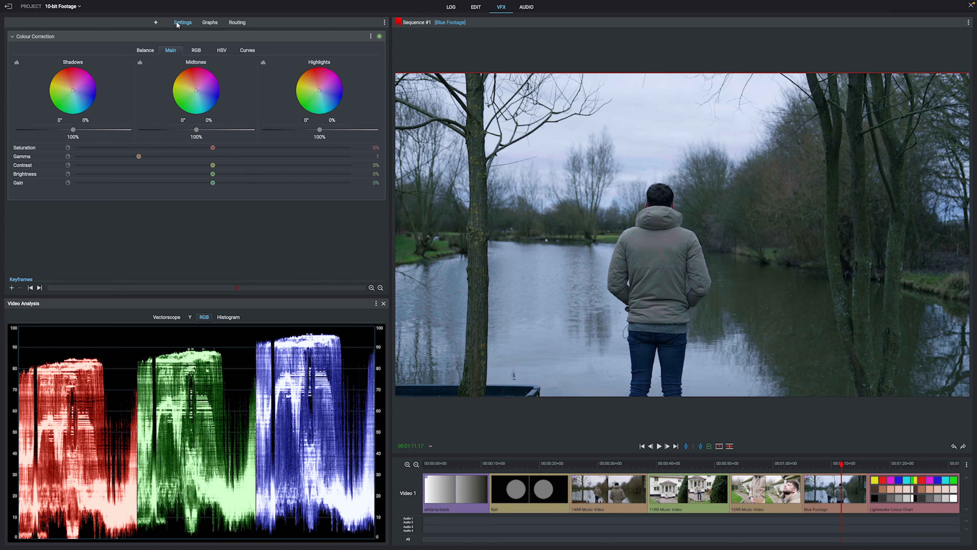
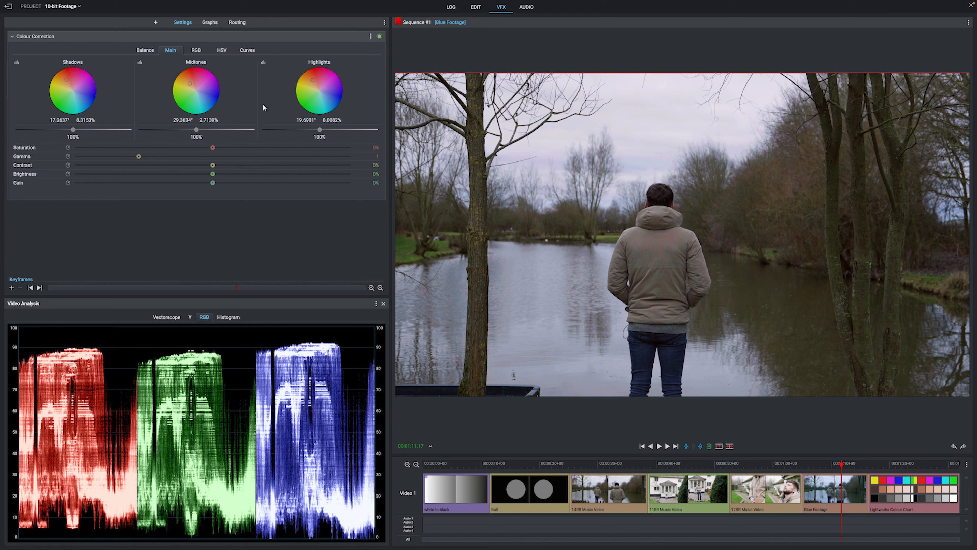
Step: Switch the video analysis to the vectorscope and move the playhead to about 1 min 24 s in the Lightworks Colour Chart clip
click(165, 318)
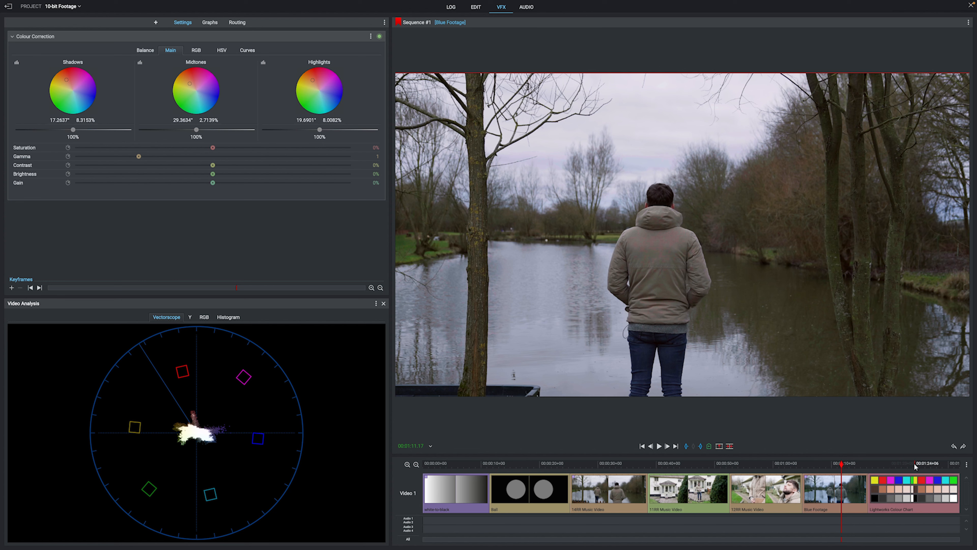
click(916, 465)
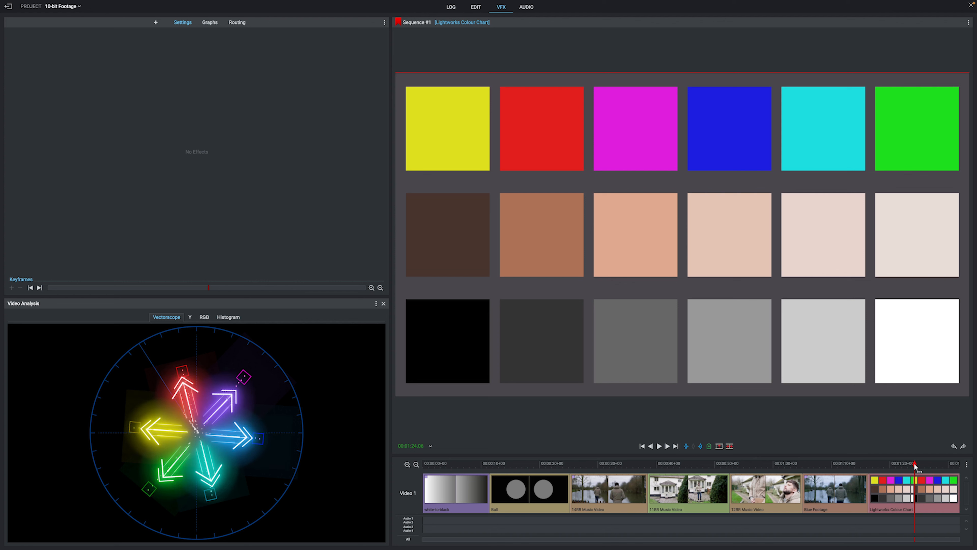
Step: Add a Colour Correction effect to the Lightworks Colour Chart clip and lower its saturation to -68.7%
click(916, 486)
click(156, 22)
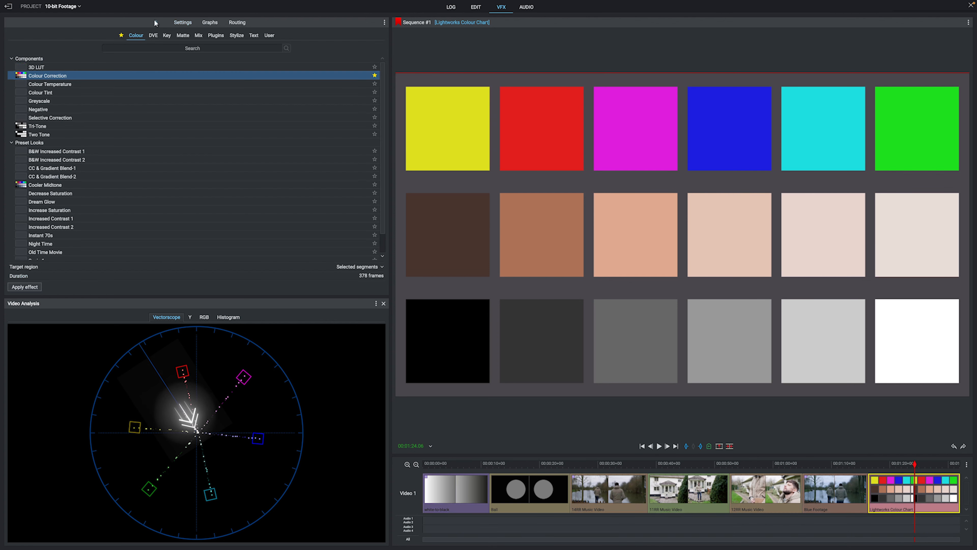
double_click(66, 76)
click(184, 23)
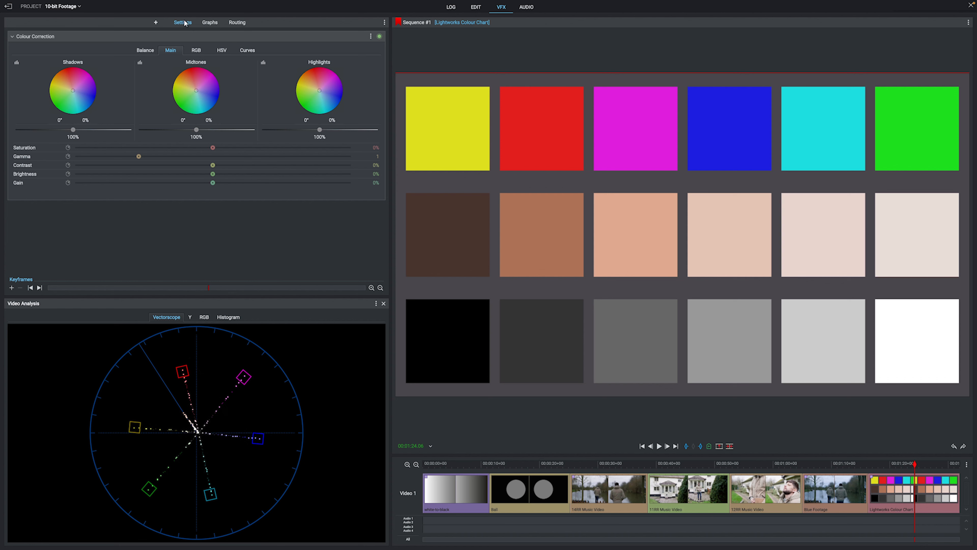
drag(213, 148, 120, 152)
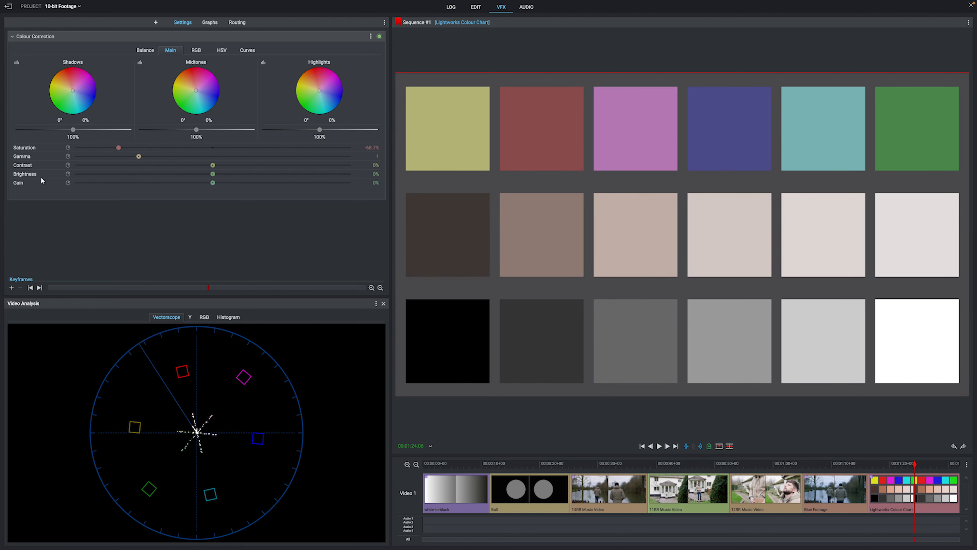
Step: Move the playhead to about 1 min in the 12RR Music Video clip and raise its saturation to -2.8%
click(766, 465)
click(687, 465)
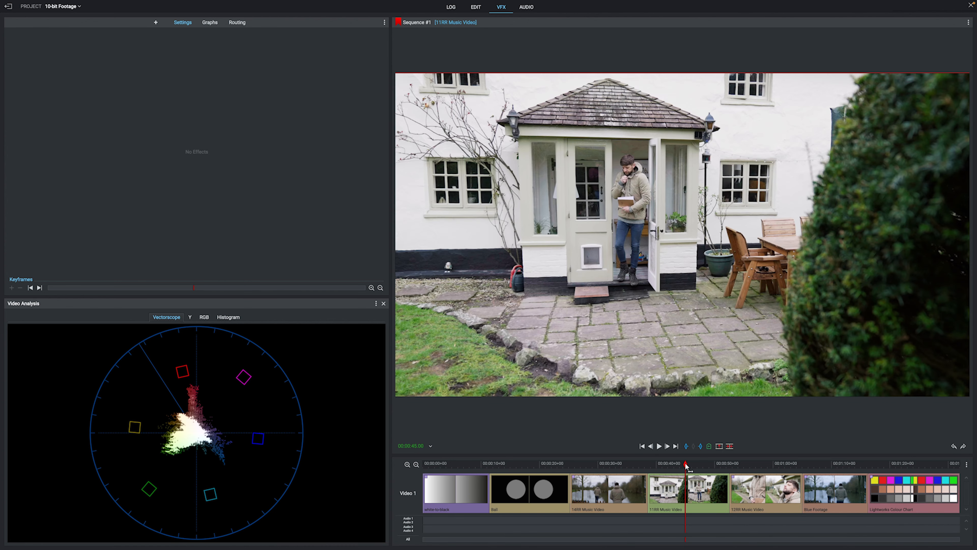
drag(688, 466, 774, 468)
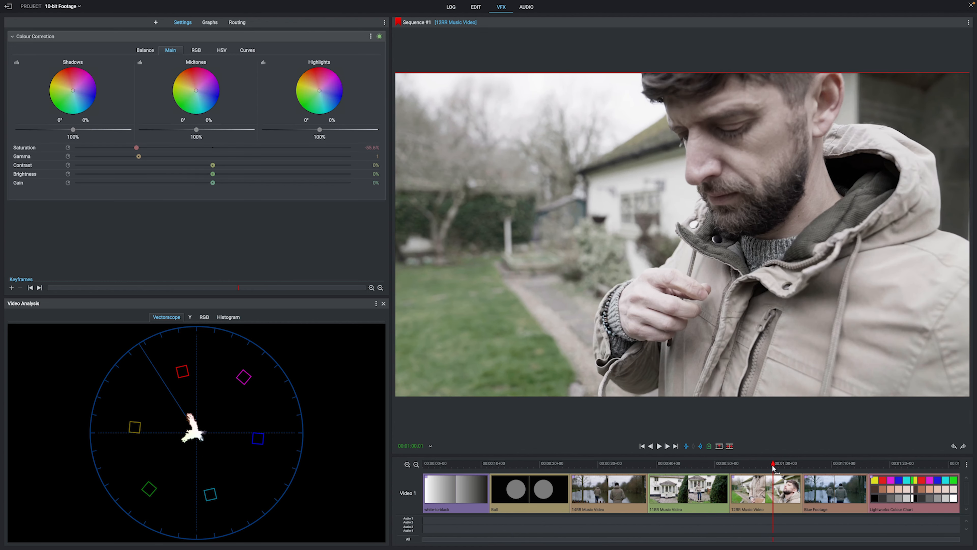
mouse_move(138, 148)
mouse_down()
mouse_move(221, 151)
mouse_move(209, 151)
mouse_up()
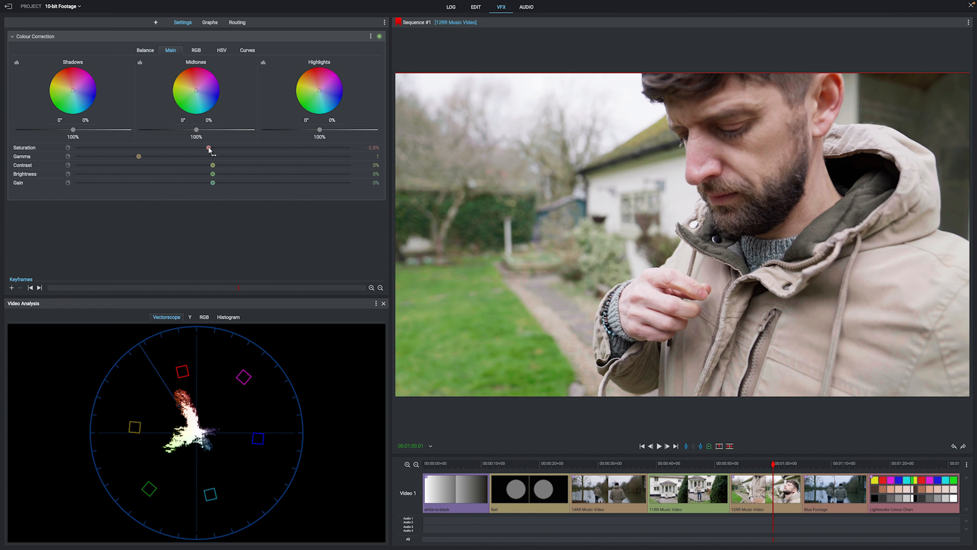
Step: Switch the video analysis to the histogram and move the playhead to about 34 s in the 14RR Music Video clip
click(230, 317)
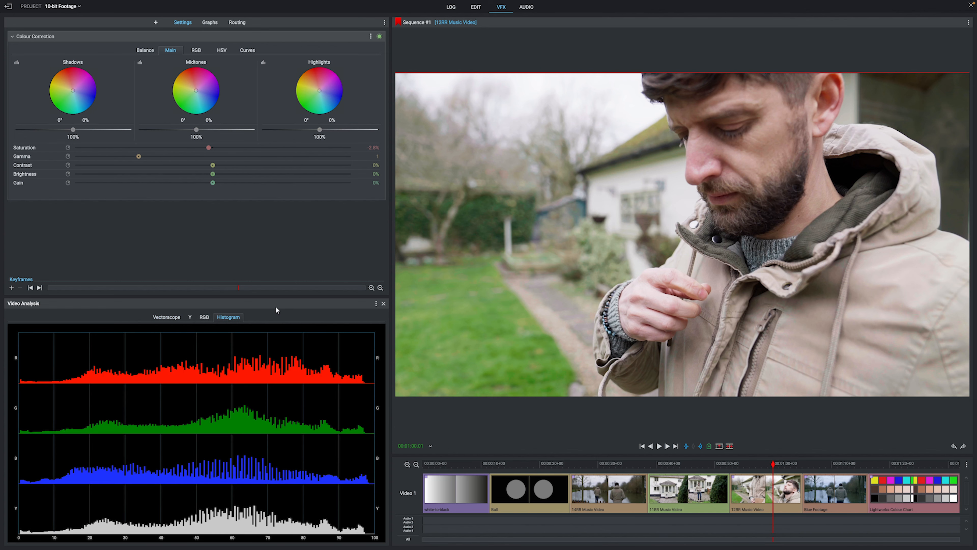
click(615, 465)
drag(616, 466, 624, 466)
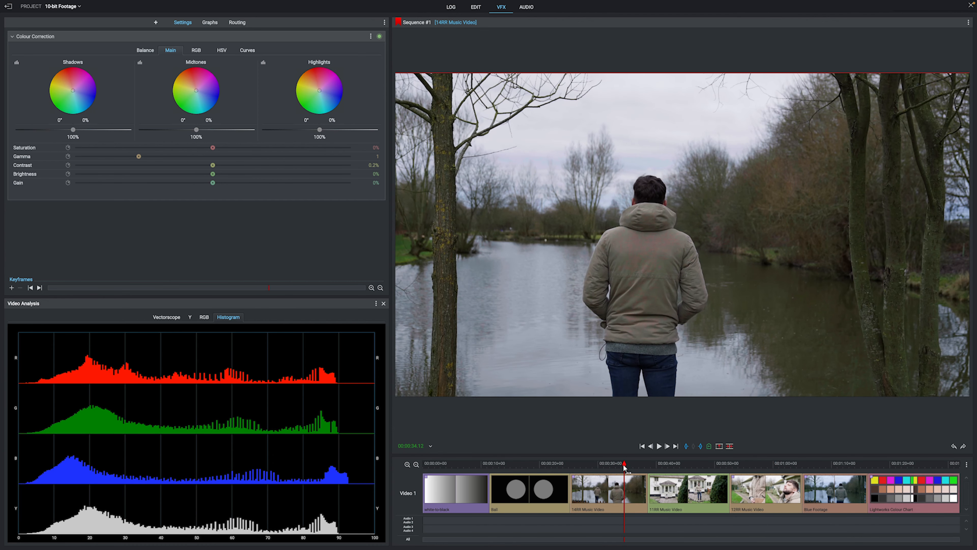
Step: Compare the 14RR Music Video clip's Y waveform with its histogram by alternating the two views, ending on the histogram
click(190, 317)
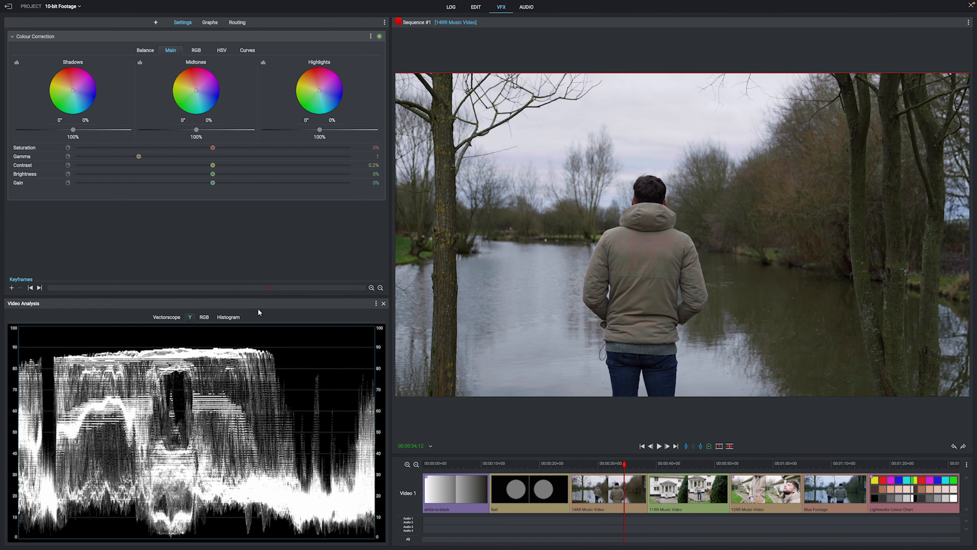
click(235, 317)
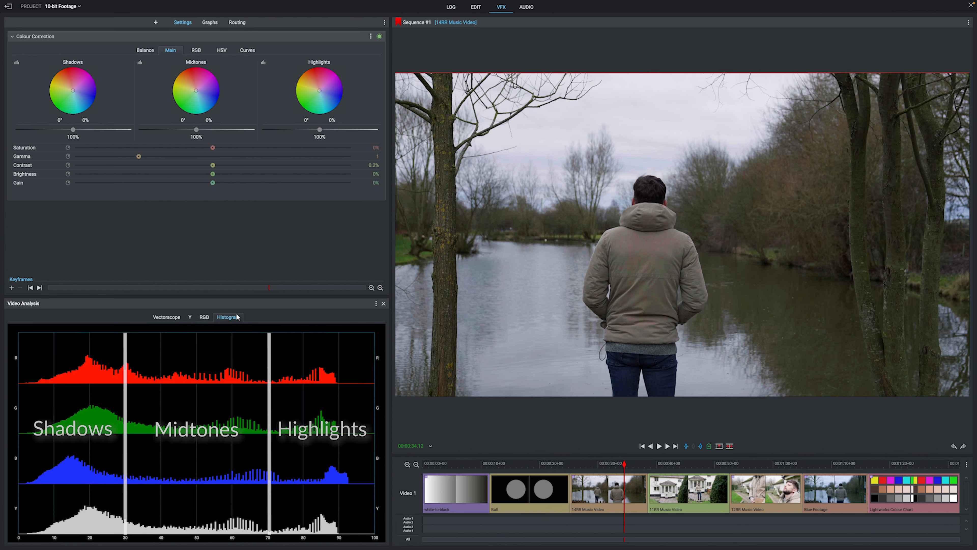
click(191, 317)
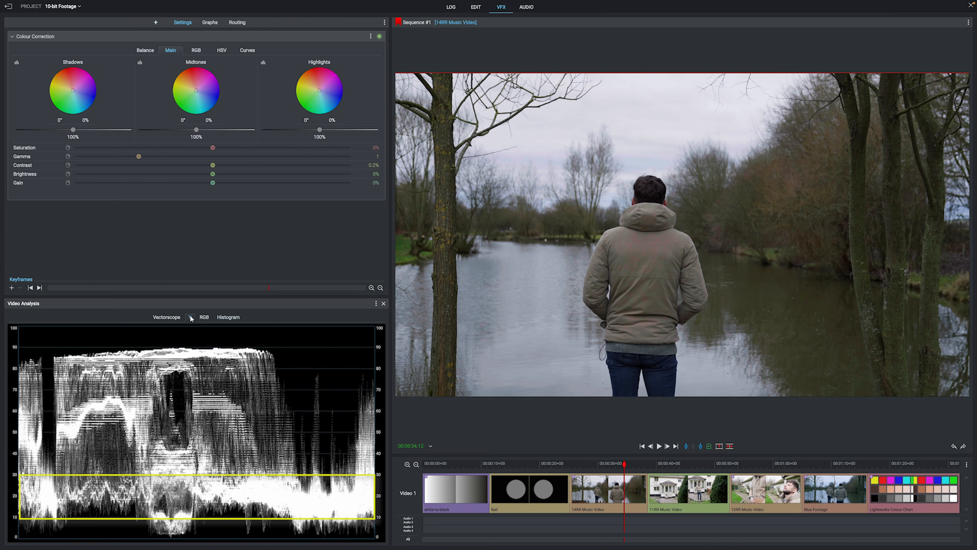
click(228, 317)
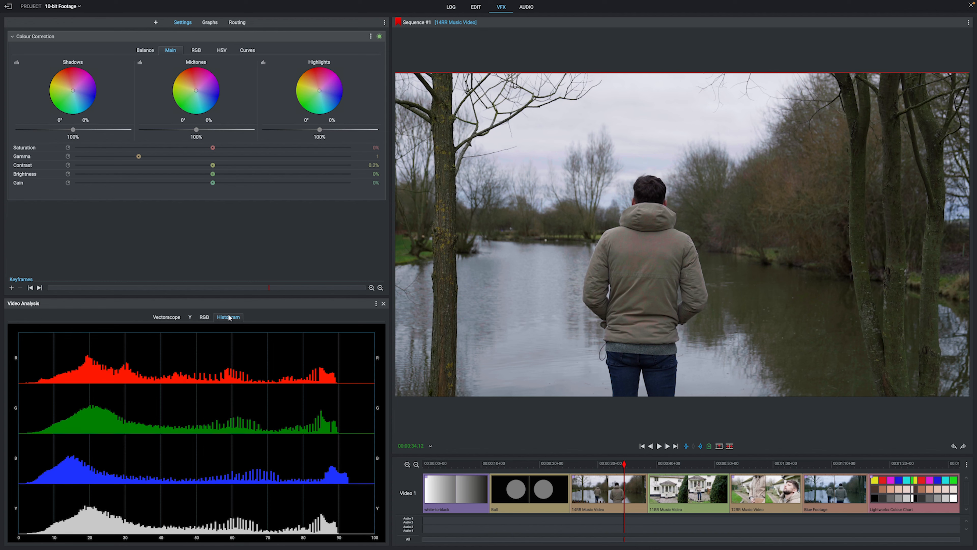
click(190, 317)
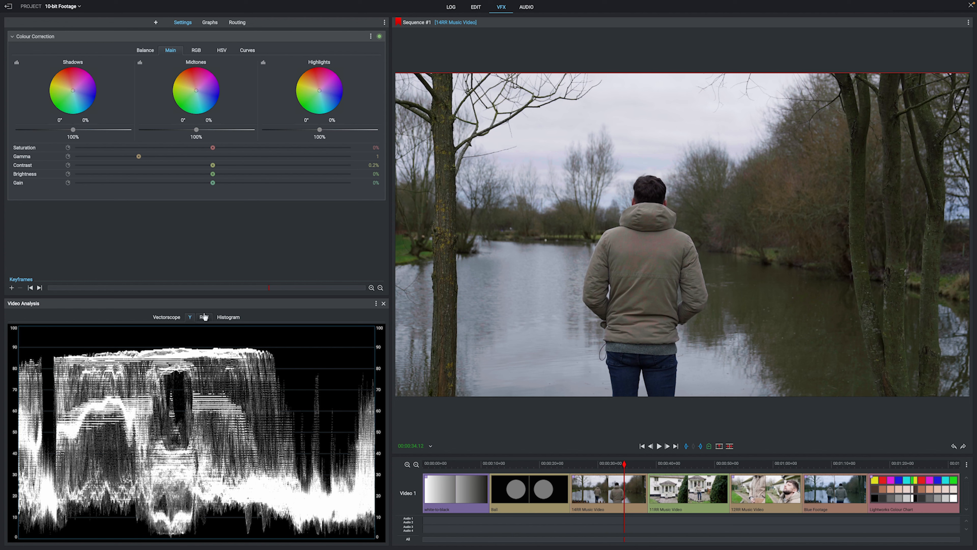
click(229, 317)
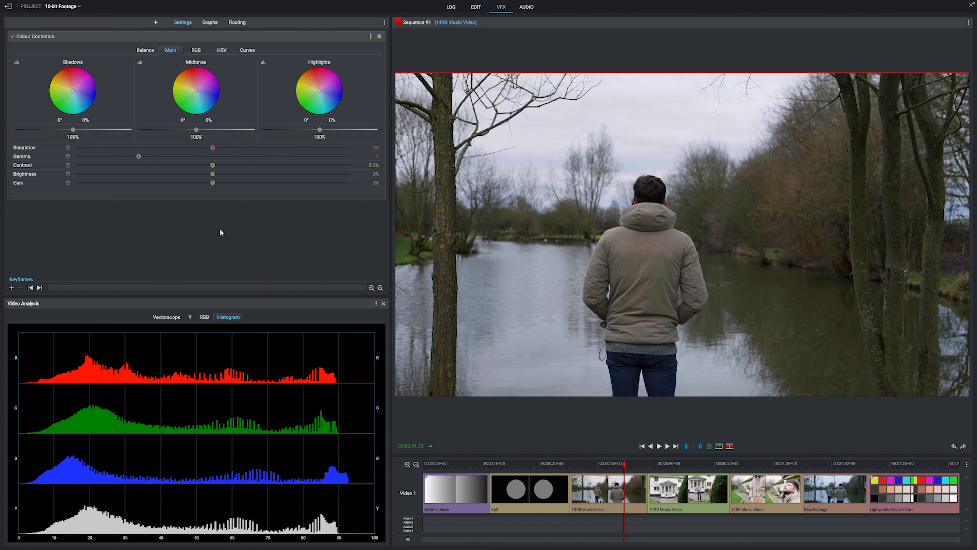
Step: Lower the 14RR Music Video clip's contrast to -50.2% while watching the histogram, and bring it back to 0%
drag(219, 176, 145, 167)
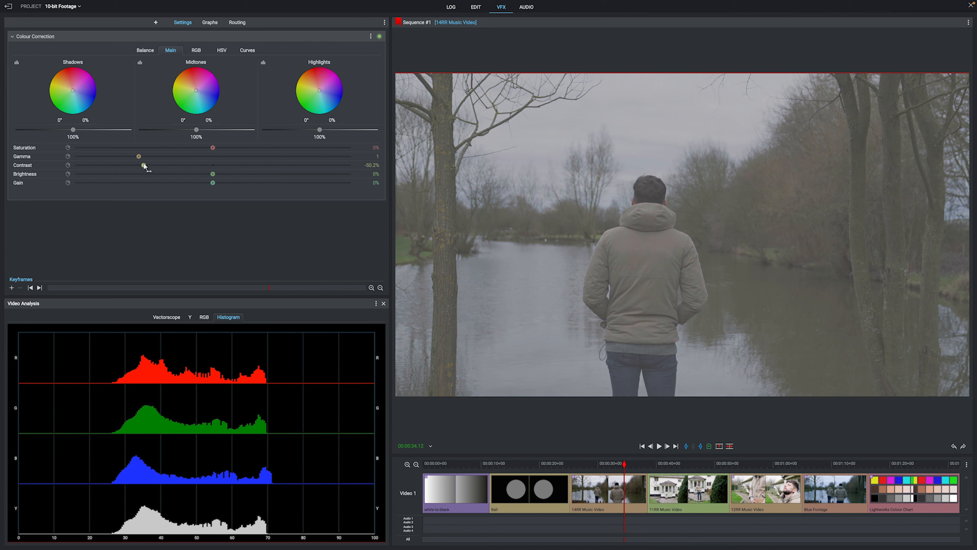
drag(145, 167, 214, 166)
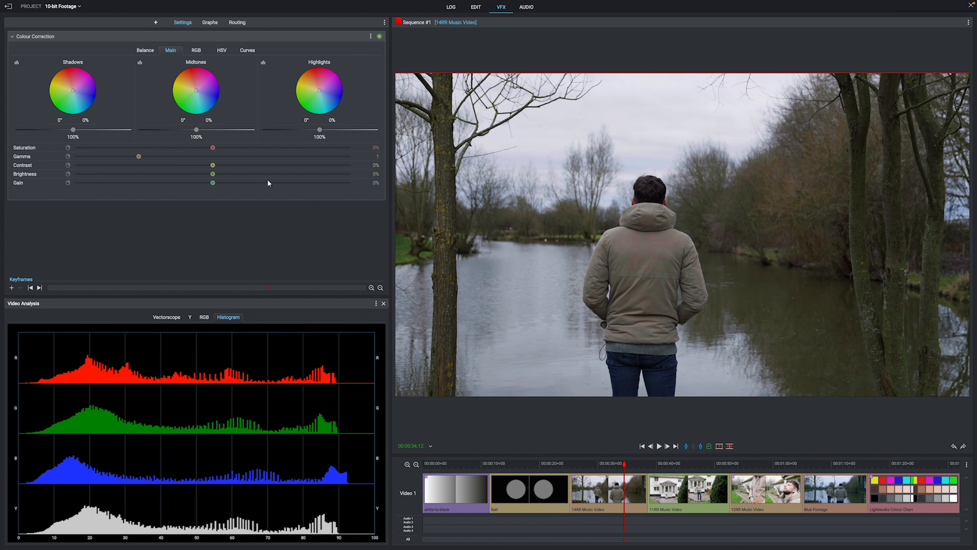
Step: Show the video analysis display options, and view the vectorscope, Y waveform, RGB parade and histogram in turn
click(376, 305)
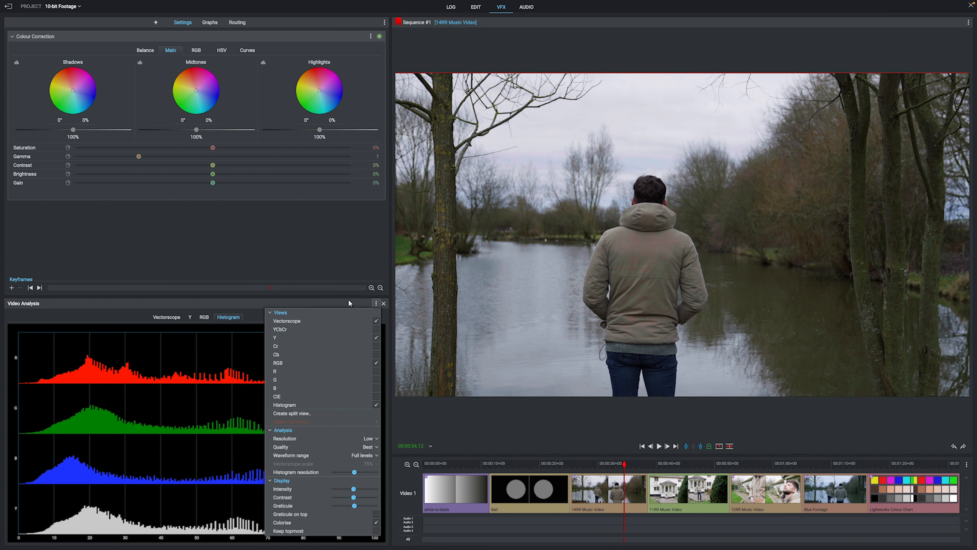
click(168, 318)
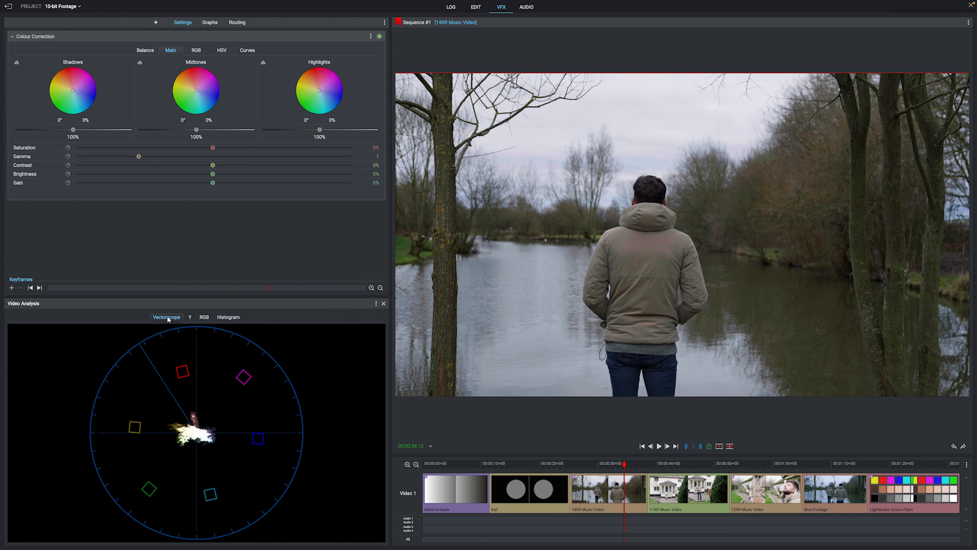
click(189, 318)
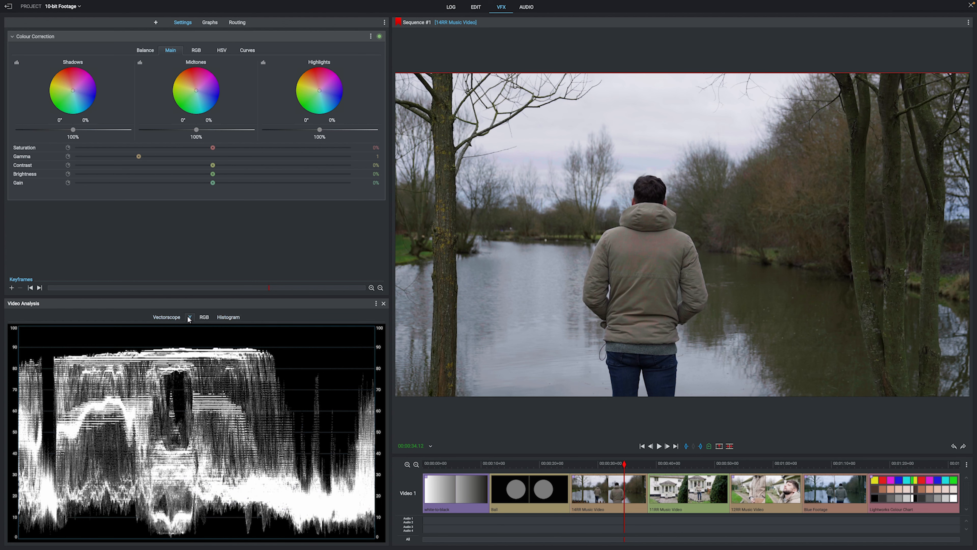
click(204, 317)
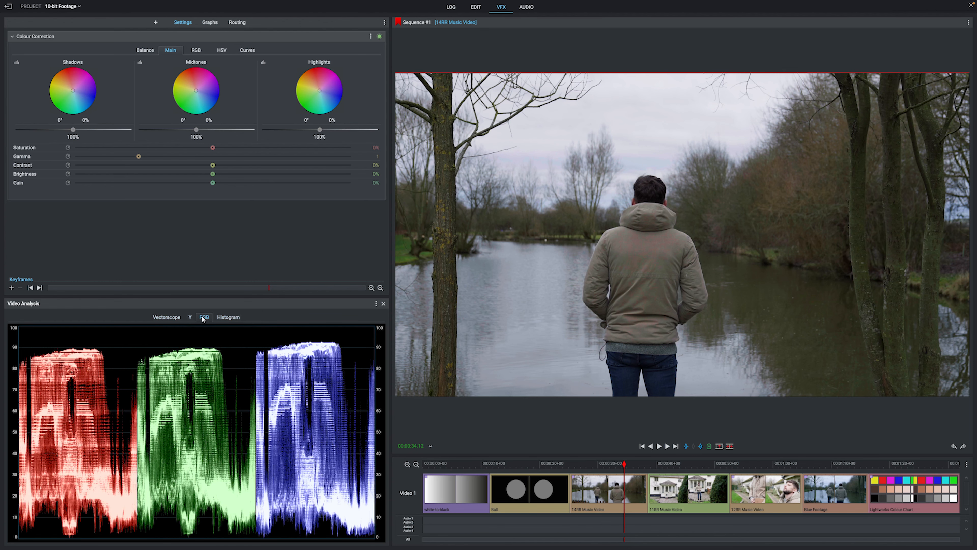
click(226, 318)
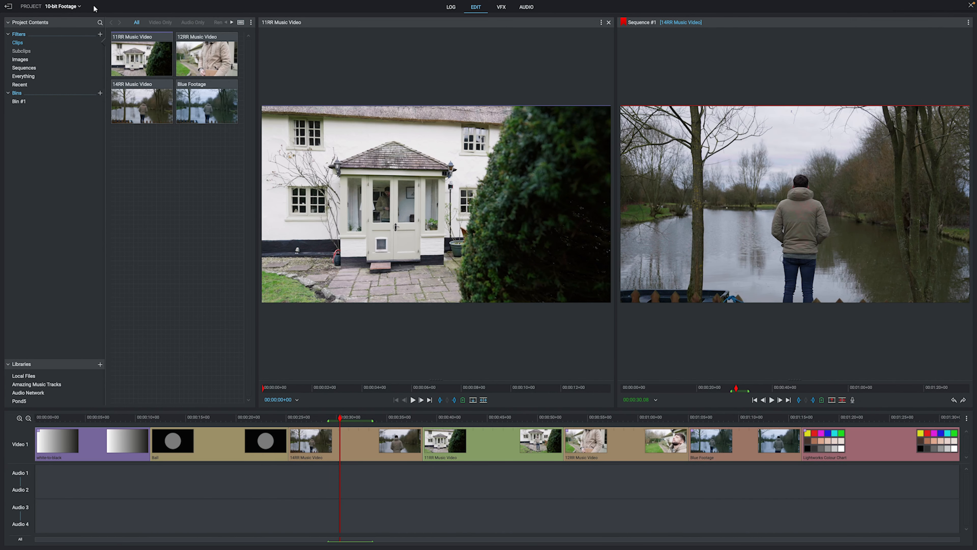
Step: Set the project's GPU precision to 16-bit in its video output settings and close the project settings
click(79, 6)
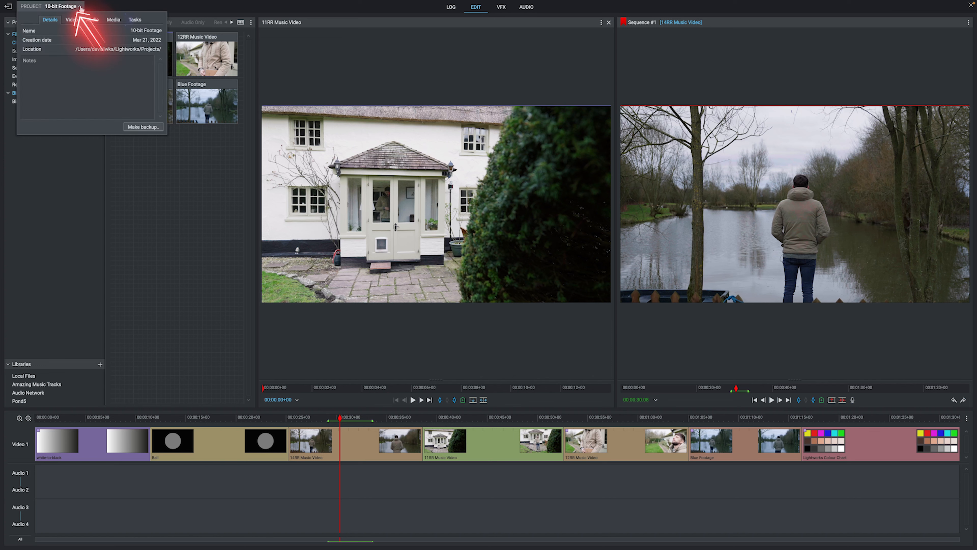
click(72, 20)
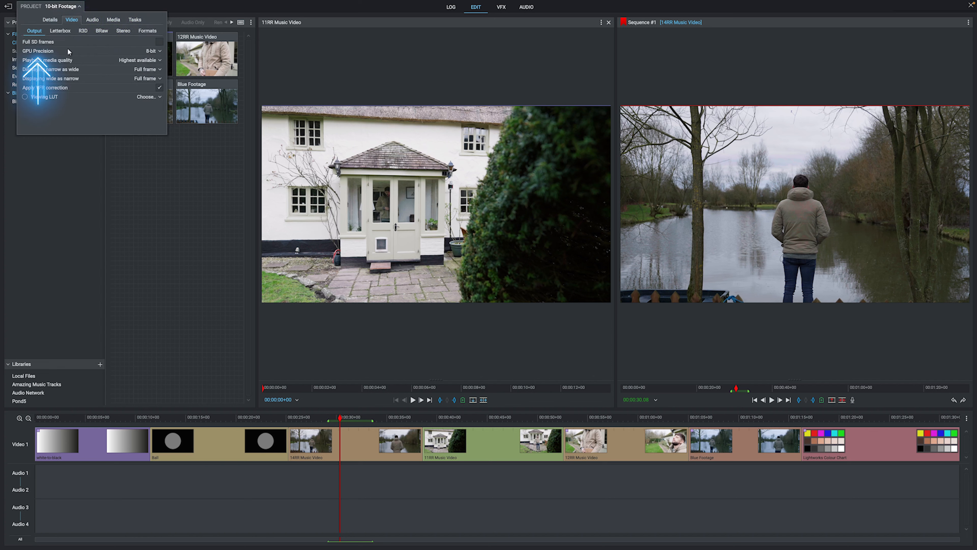
click(153, 51)
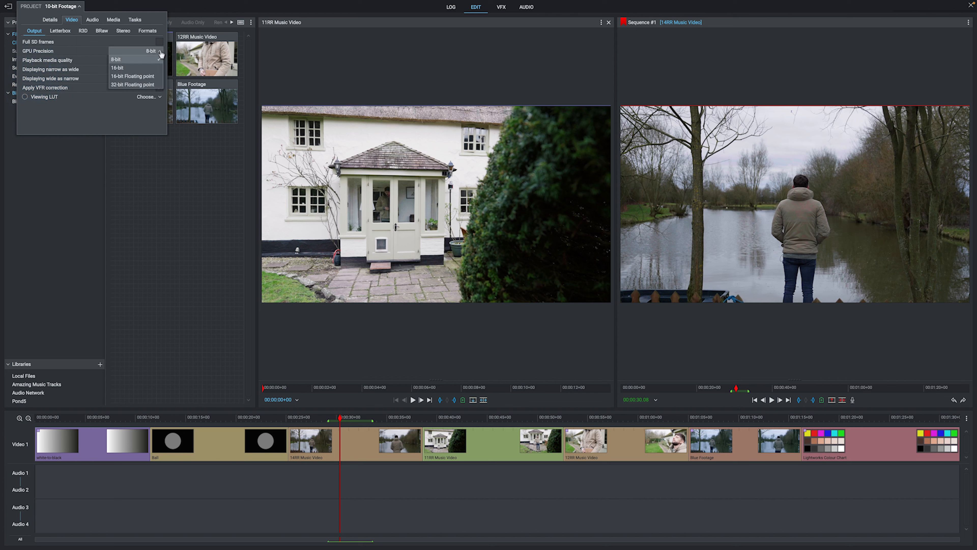
click(157, 69)
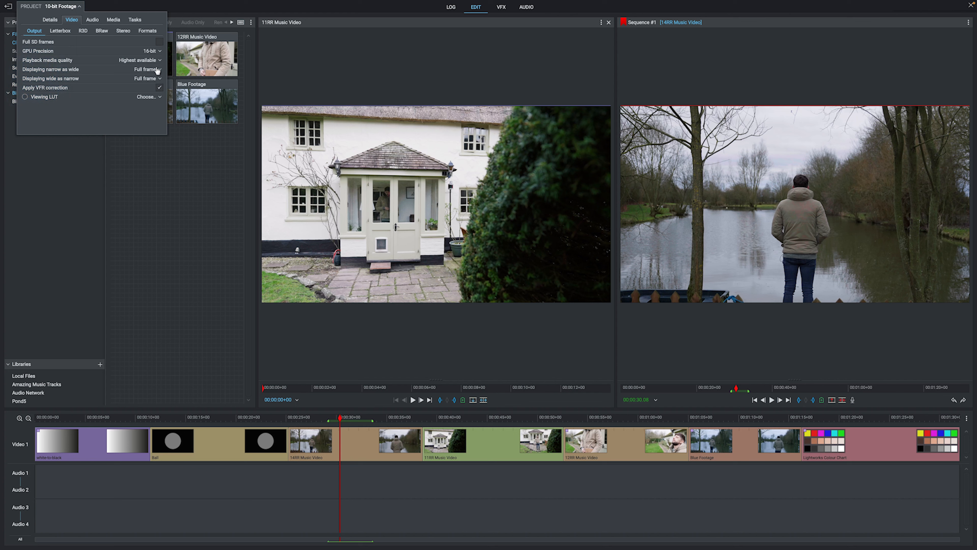
click(182, 156)
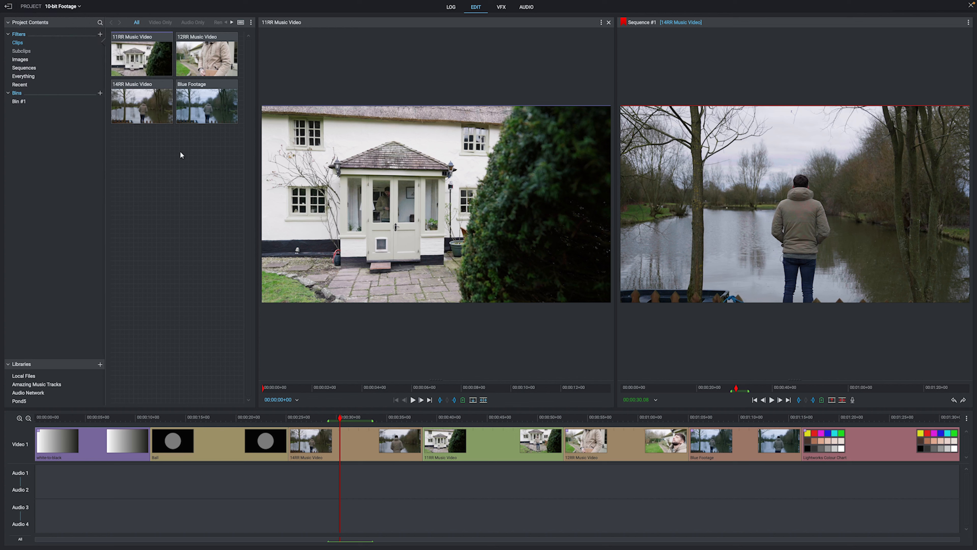